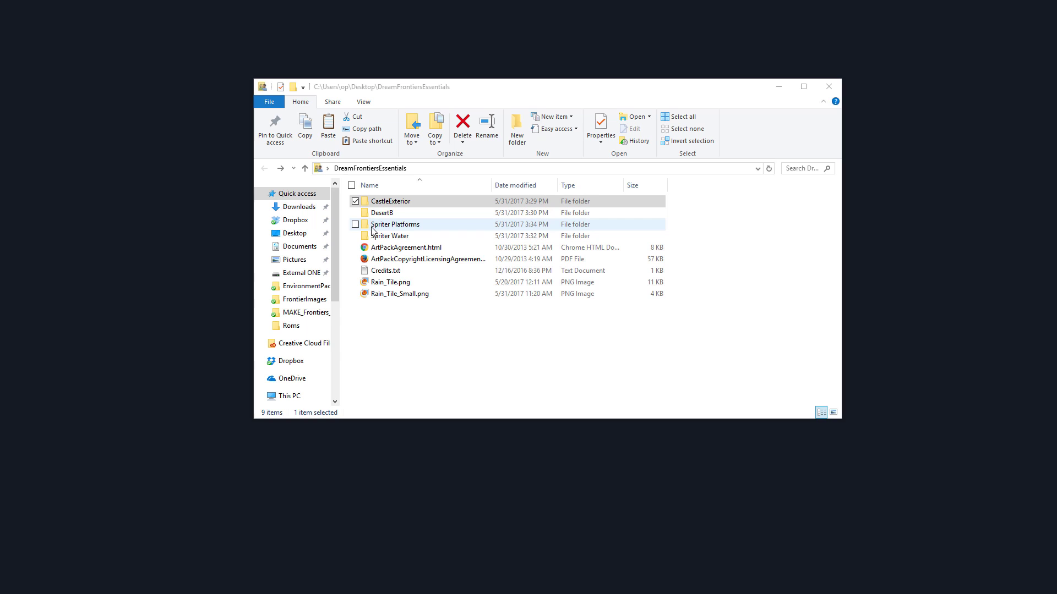
Step: Go through CastleExterior, Daytime and Spriter_Torch_and_Flag, then open the Images folder
{"action": "double_click", "coordinate": [388, 204]}
{"action": "double_click", "coordinate": [388, 203]}
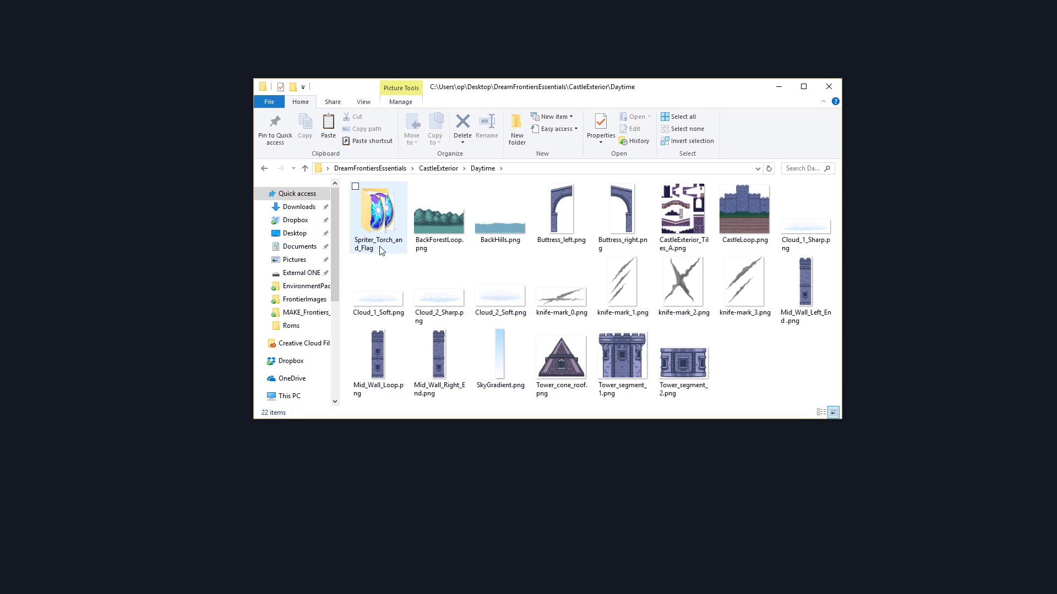
{"action": "double_click", "coordinate": [376, 217]}
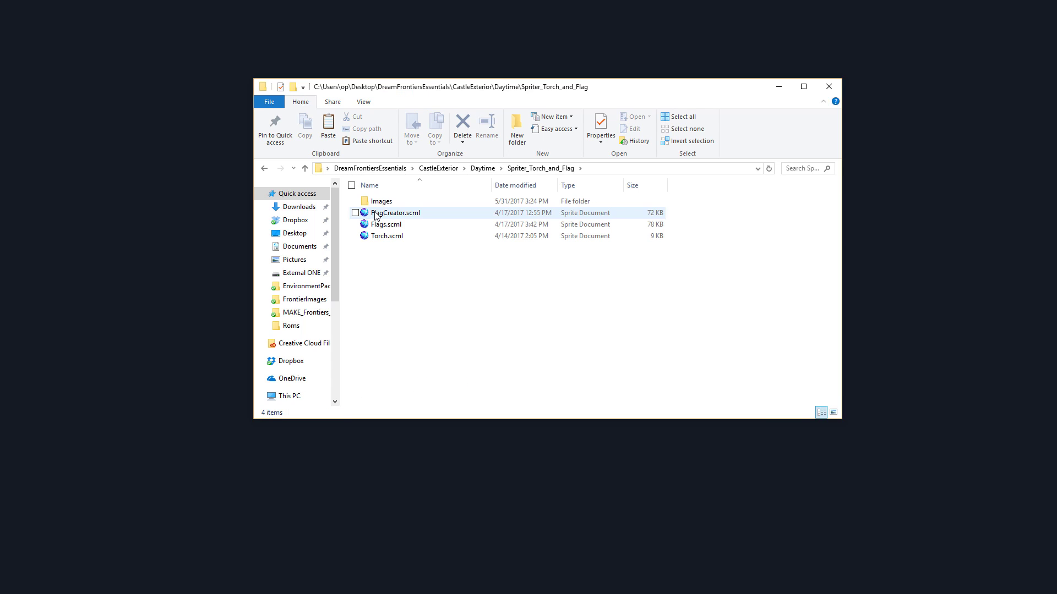
{"action": "left_click", "coordinate": [384, 203]}
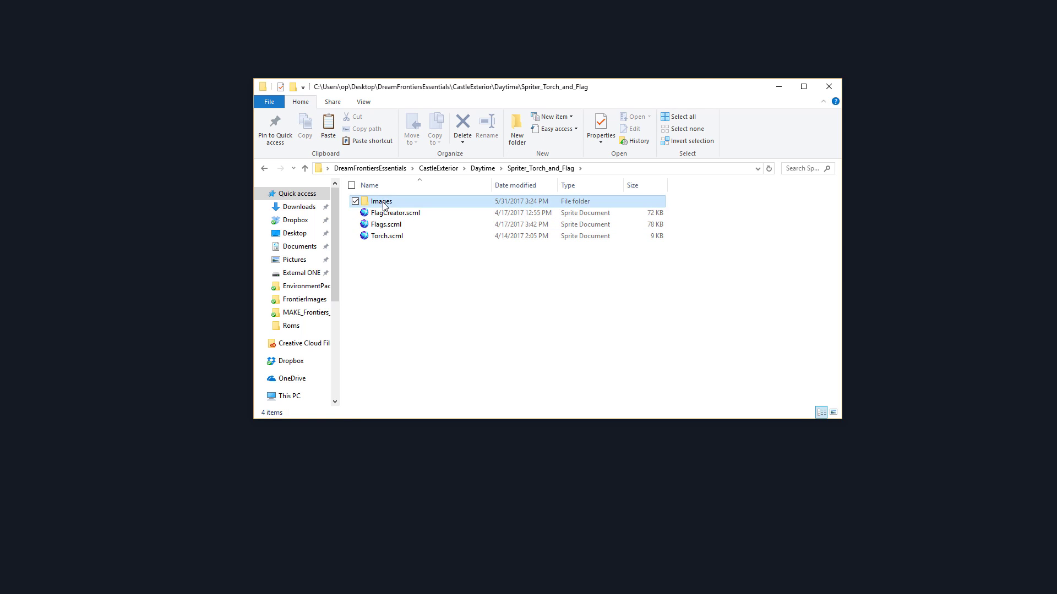
{"action": "double_click", "coordinate": [384, 204]}
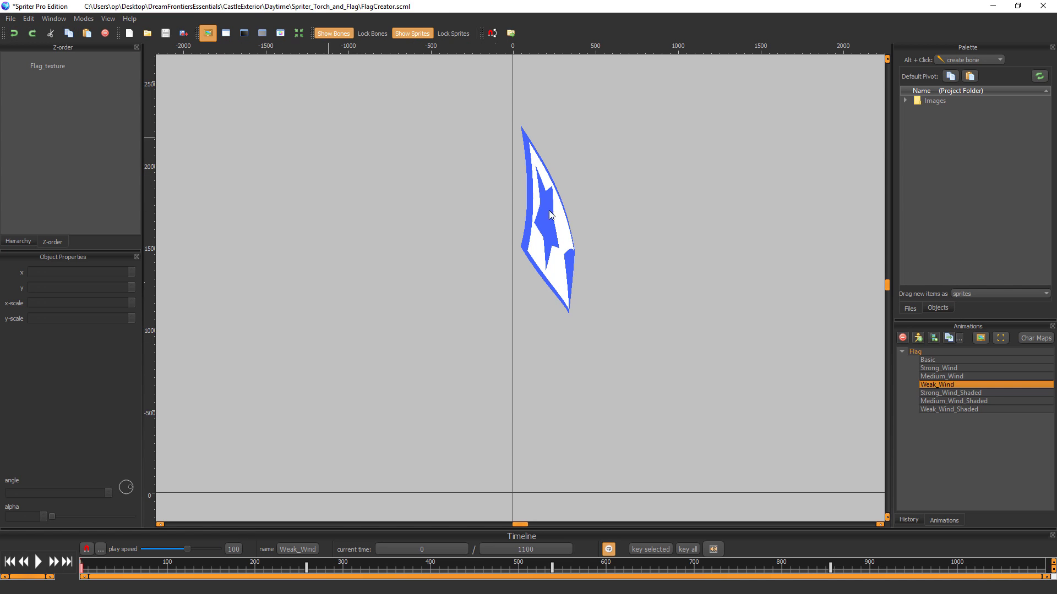
Step: Zoom in, play and stop Weak_Wind, then select the Flag_texture sprite to show its mesh
{"action": "scroll", "coordinate": [361, 195], "scroll_direction": "up", "scroll_amount": 2}
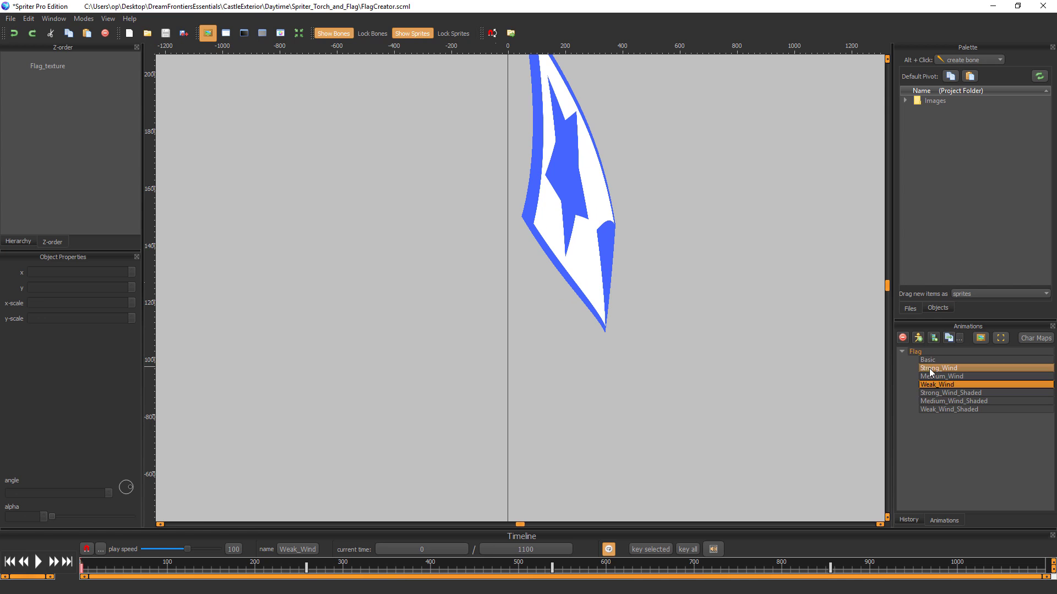
{"action": "left_click", "coordinate": [54, 562]}
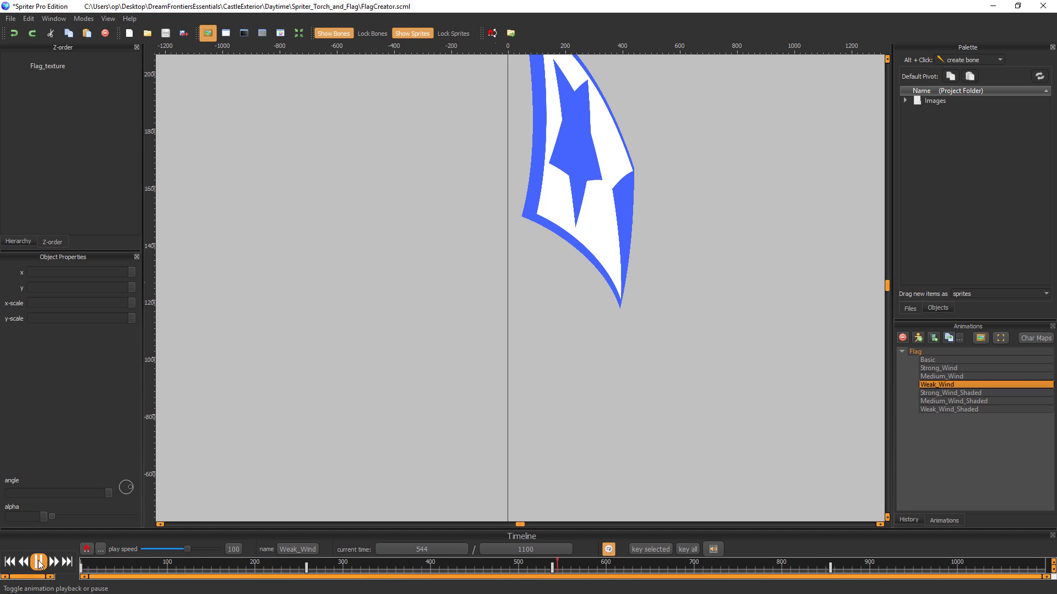
{"action": "left_click", "coordinate": [54, 562]}
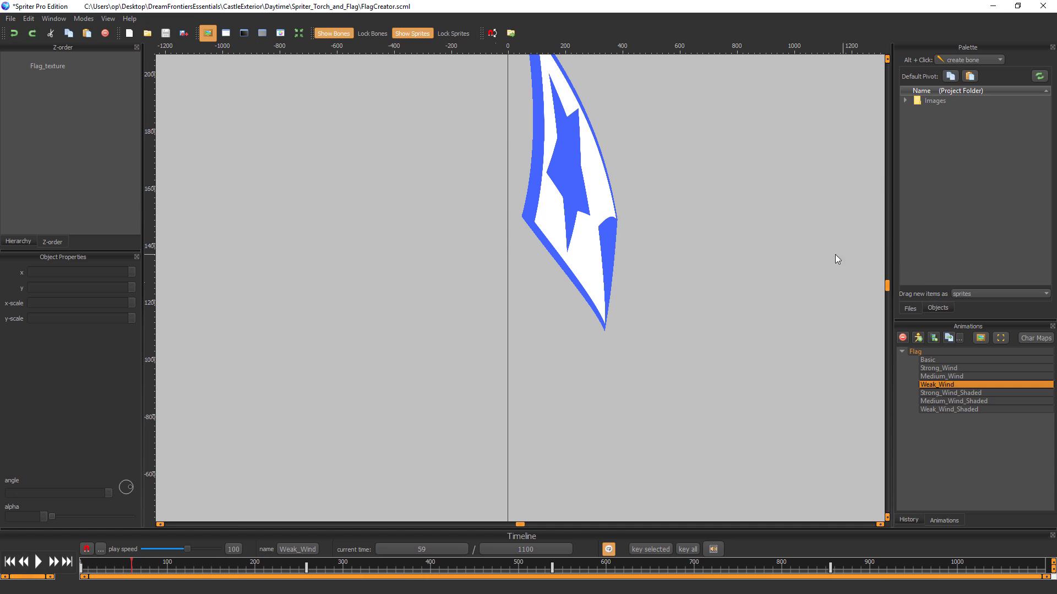
{"action": "left_click", "coordinate": [600, 216]}
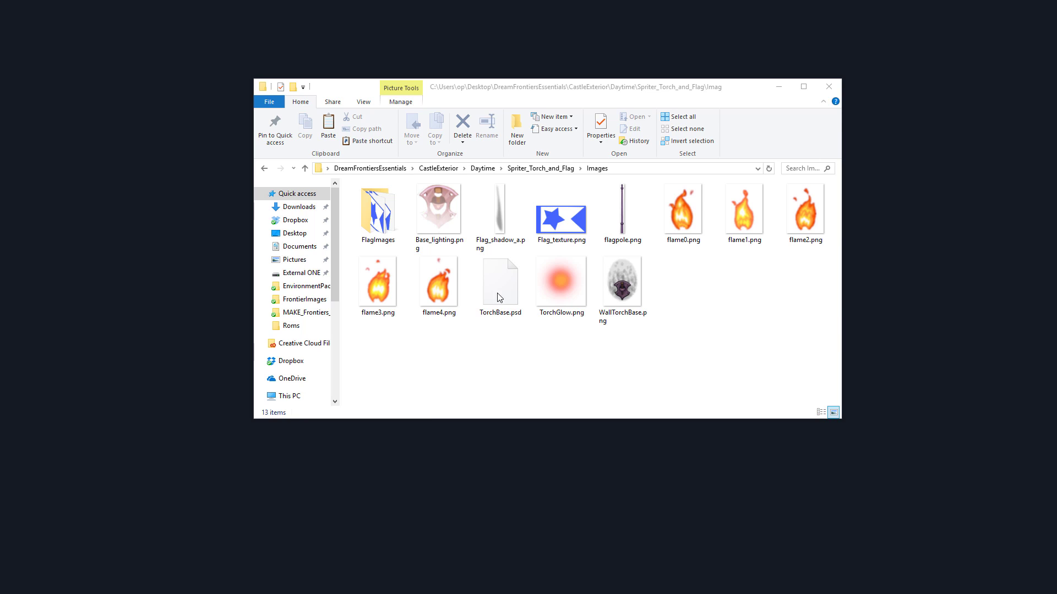
Step: Select Flag_texture.png in the Images folder to open it in Krita
{"action": "left_click", "coordinate": [563, 223]}
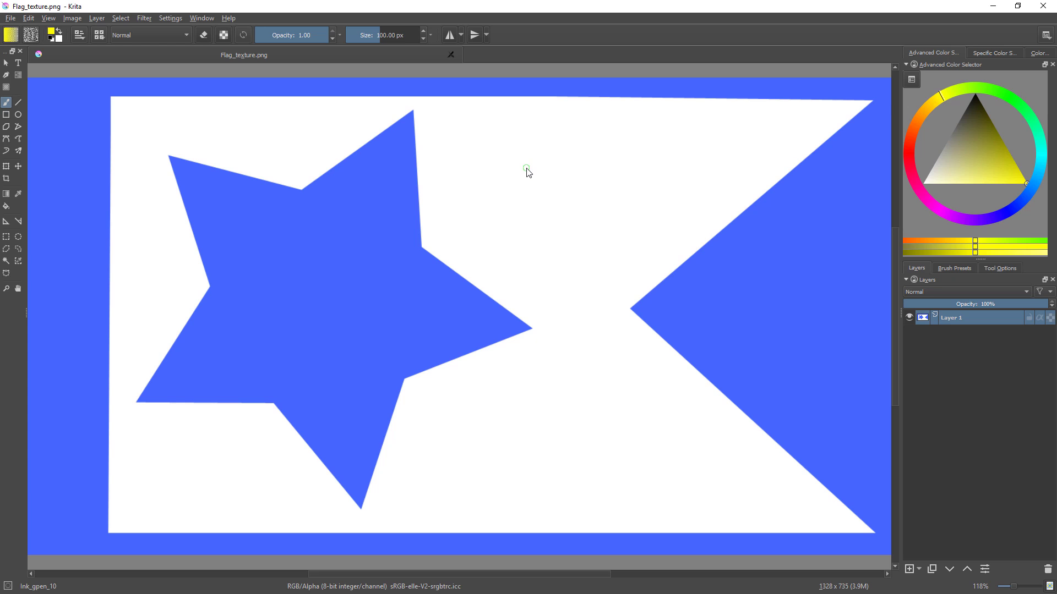
Step: Fill the whole image purple and outline a lightning-bolt polygon selection
{"action": "left_click", "coordinate": [29, 18]}
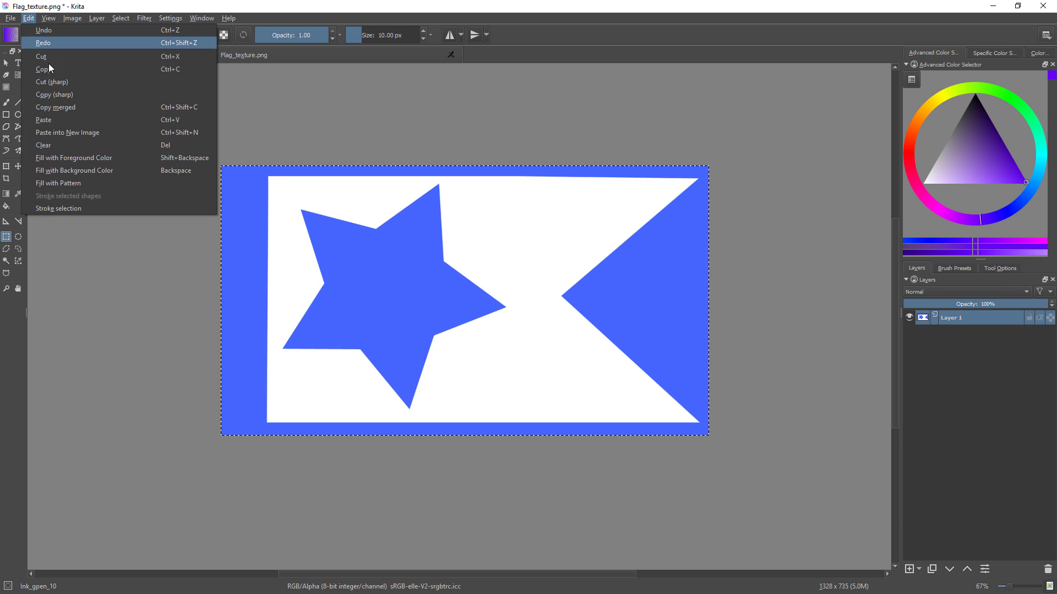
{"action": "left_click", "coordinate": [93, 158]}
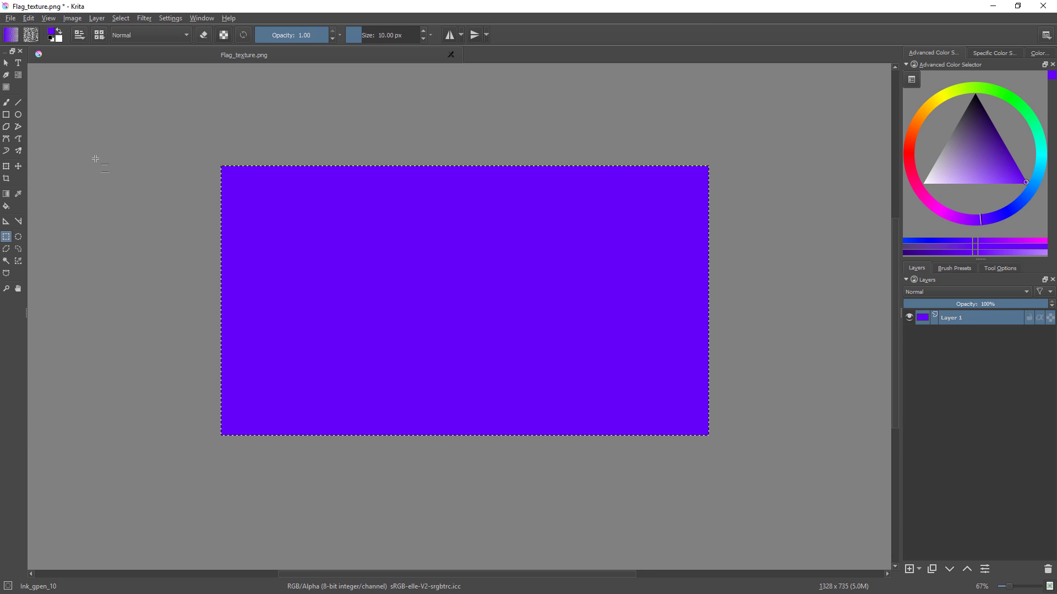
{"action": "left_click", "coordinate": [251, 254]}
{"action": "left_click", "coordinate": [418, 325]}
{"action": "left_click", "coordinate": [357, 384]}
{"action": "left_click", "coordinate": [690, 418]}
{"action": "left_click", "coordinate": [492, 340]}
{"action": "left_click", "coordinate": [548, 298]}
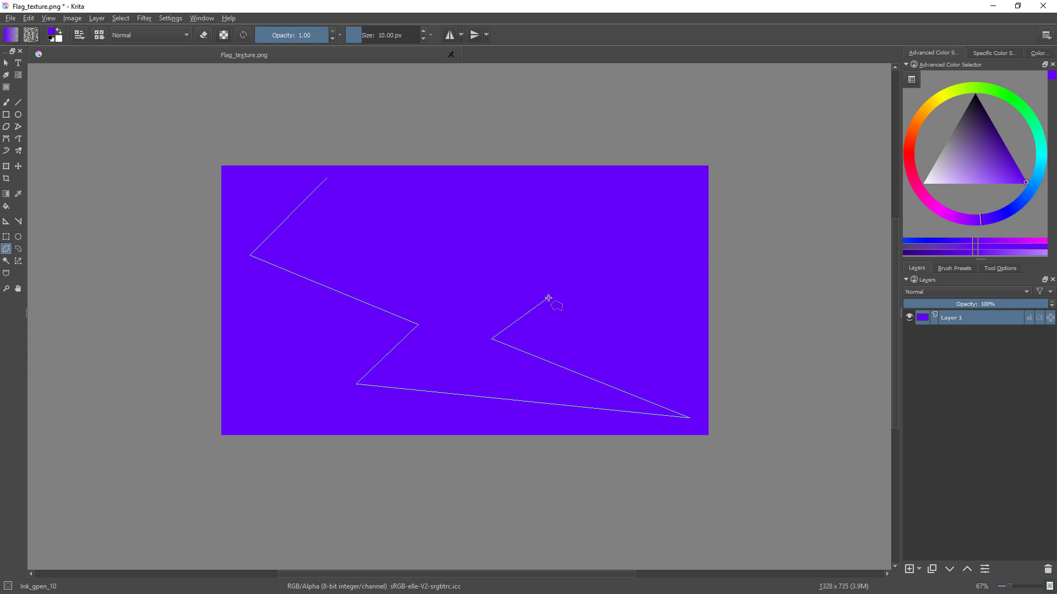
{"action": "left_click", "coordinate": [327, 178]}
Step: Fill the lightning-bolt selection with white and deselect it
{"action": "key", "text": "x"}
{"action": "left_click", "coordinate": [29, 18]}
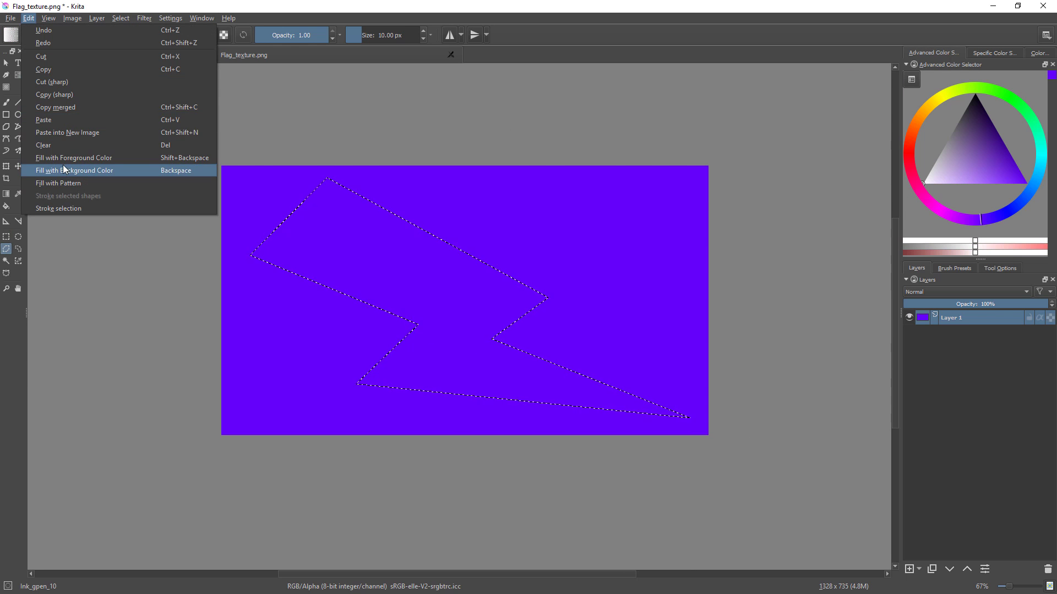
{"action": "left_click", "coordinate": [94, 171]}
{"action": "key", "text": "ctrl+shift+a"}
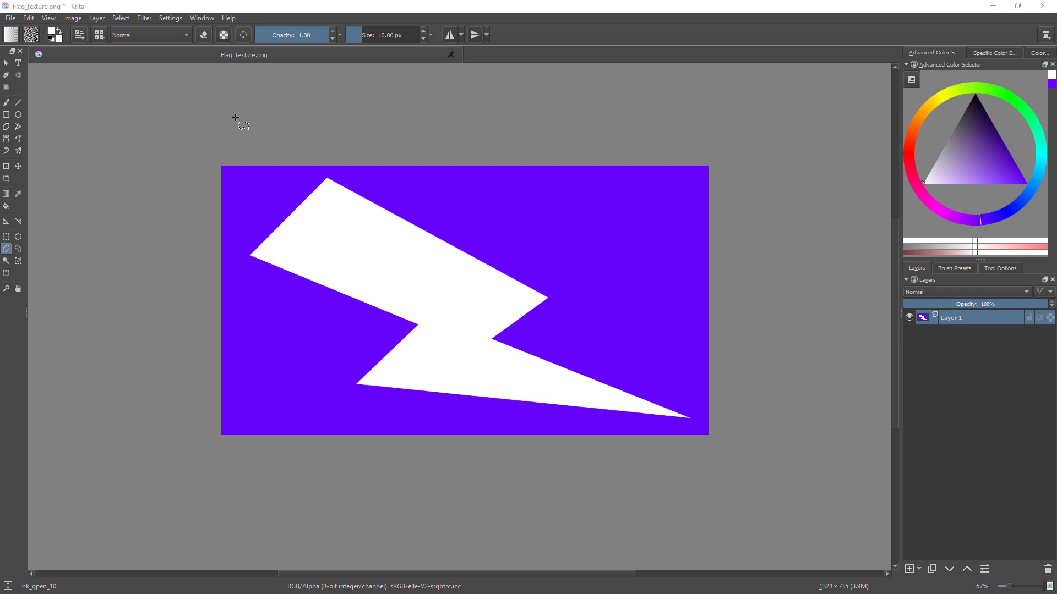
Step: Save Flag_texture.png as PNG and return to Spriter Pro
{"action": "left_click", "coordinate": [11, 18]}
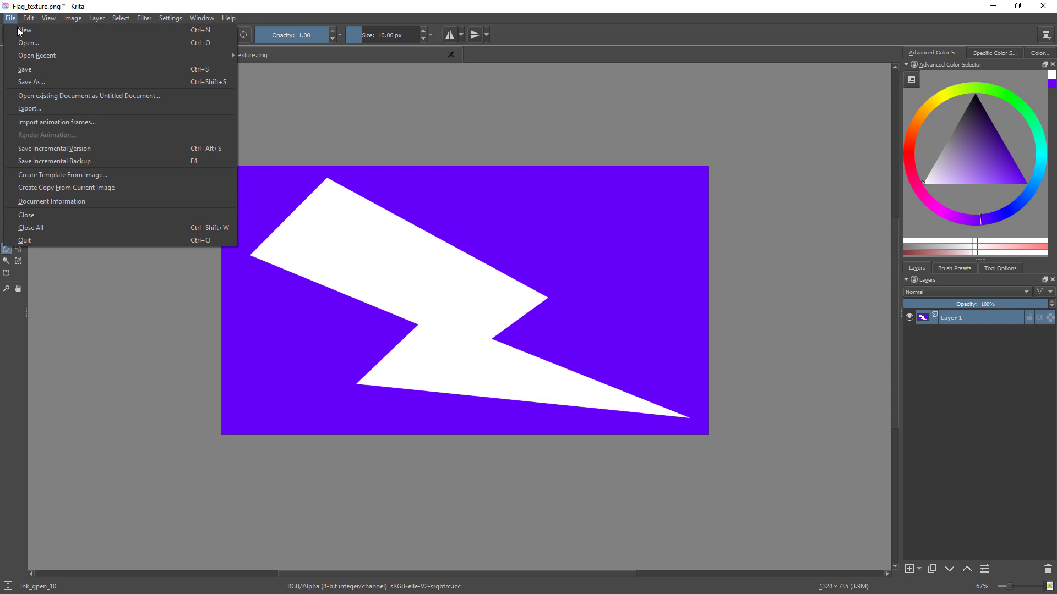
{"action": "left_click", "coordinate": [34, 67]}
{"action": "left_click", "coordinate": [573, 358]}
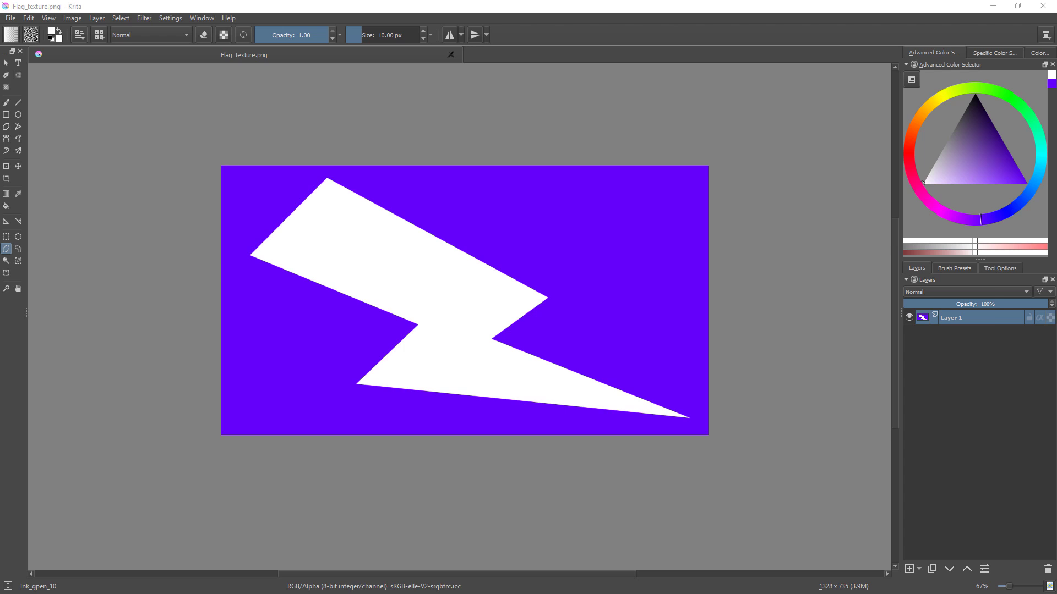
{"action": "key", "text": "alt+Tab"}
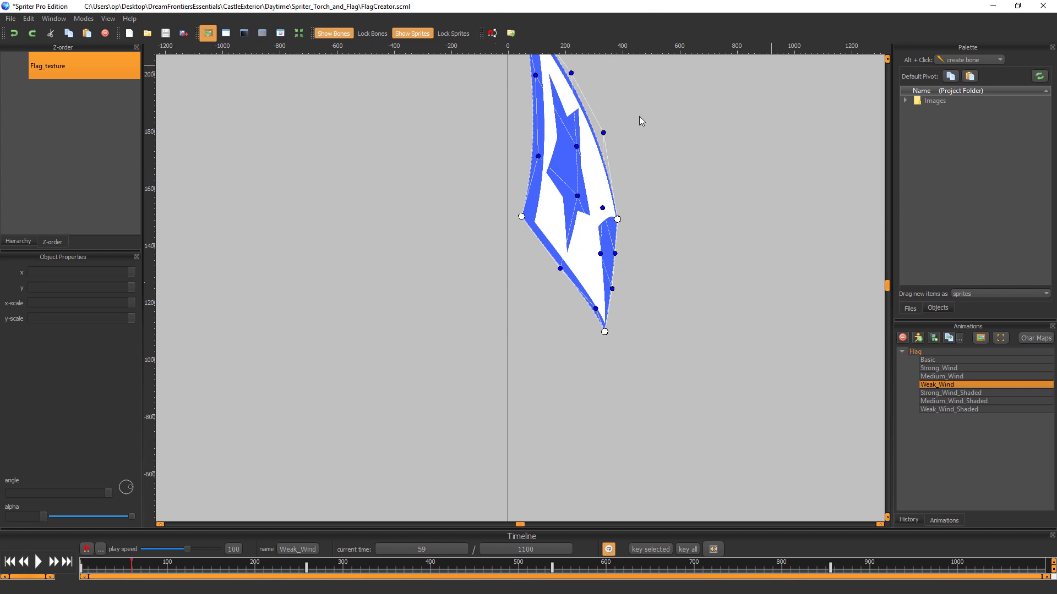
Step: Reload all images, play the flag, then view Strong_Wind_Shaded and Medium_Wind_Shaded
{"action": "left_click", "coordinate": [1039, 77]}
{"action": "left_click", "coordinate": [1039, 77]}
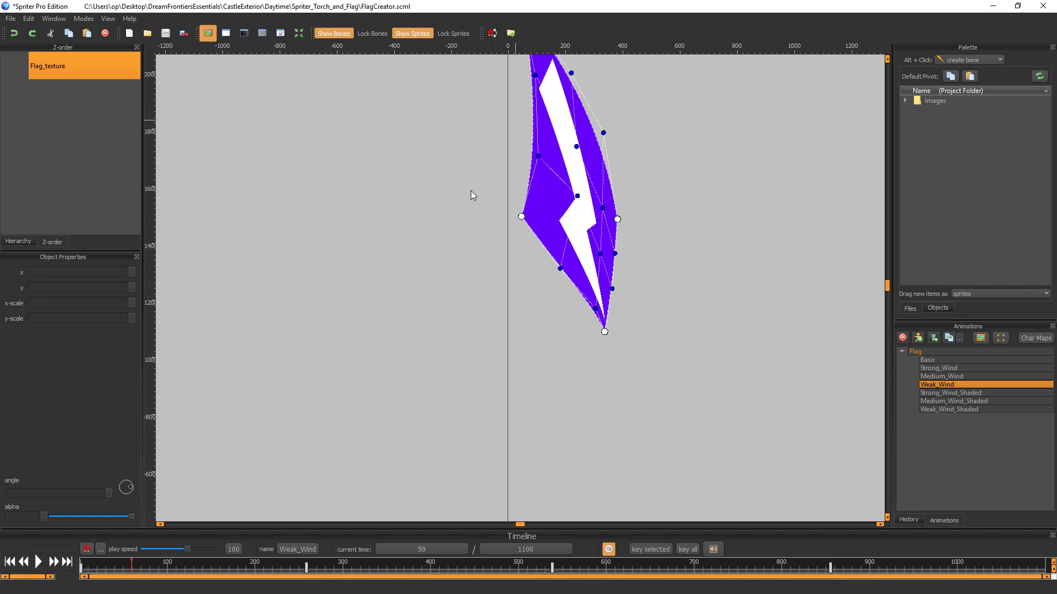
{"action": "left_click", "coordinate": [38, 561]}
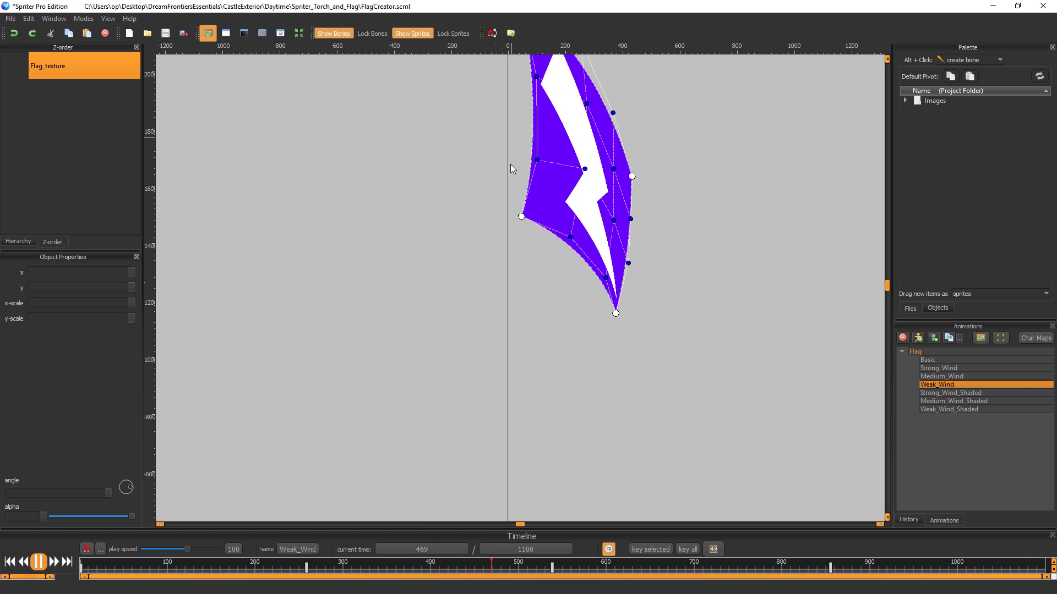
{"action": "left_click", "coordinate": [952, 392]}
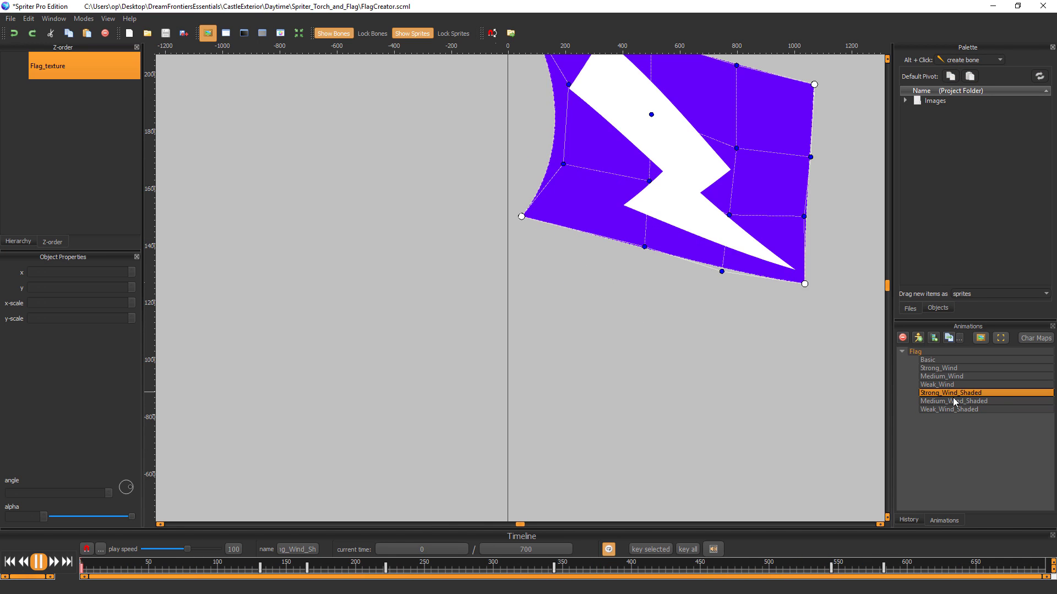
{"action": "left_click", "coordinate": [946, 401]}
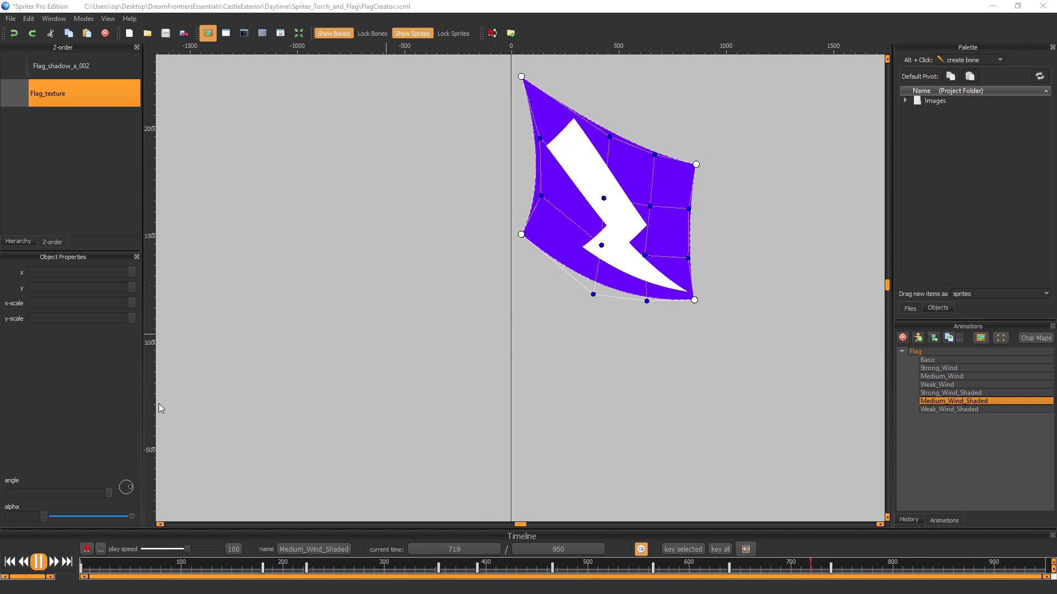
Step: In Export Animation To PNG/GIF, enable batch export, untick Basic, and start Batch Export
{"action": "left_click", "coordinate": [10, 18]}
{"action": "left_click", "coordinate": [73, 97]}
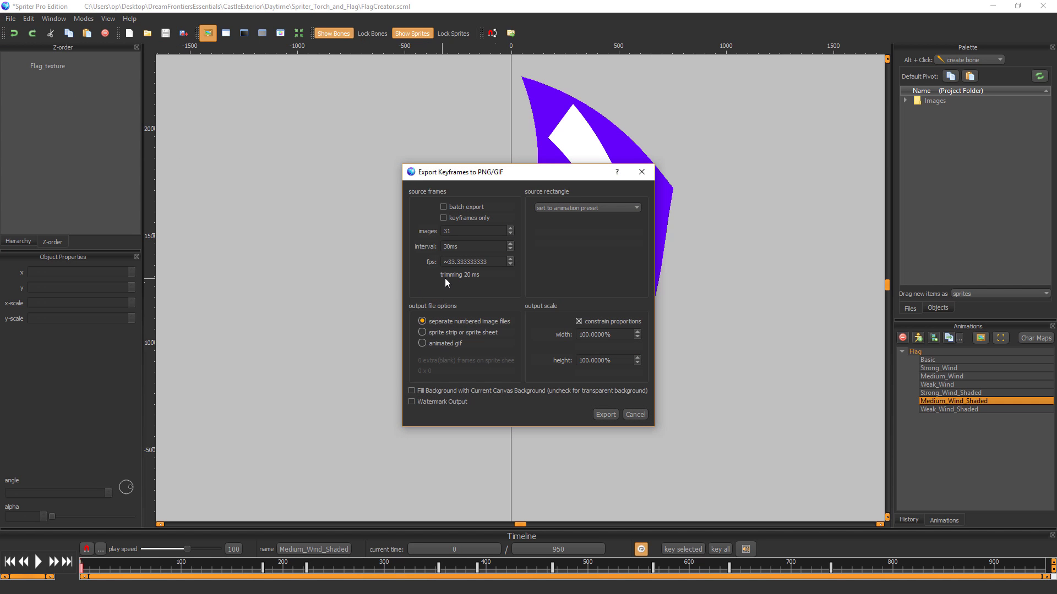
{"action": "left_click", "coordinate": [443, 207]}
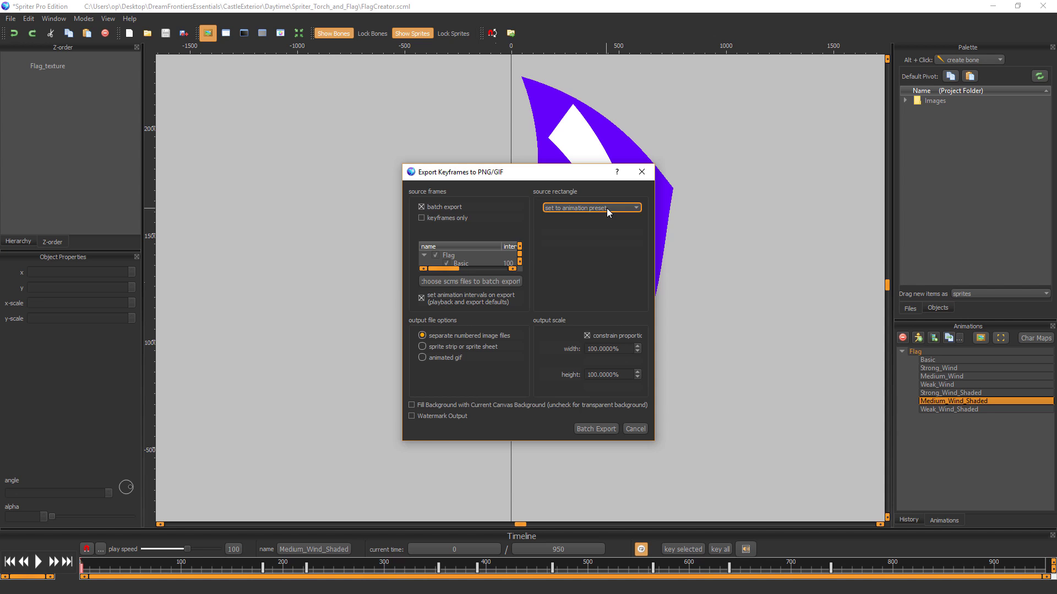
{"action": "left_click_drag", "start_coordinate": [654, 444], "coordinate": [915, 525]}
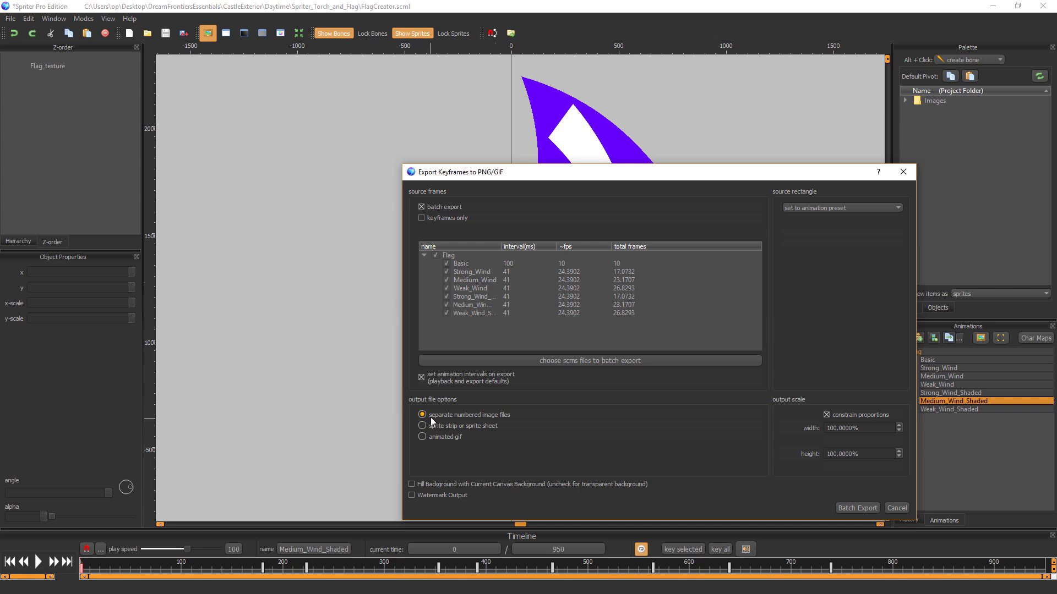
{"action": "left_click", "coordinate": [445, 263]}
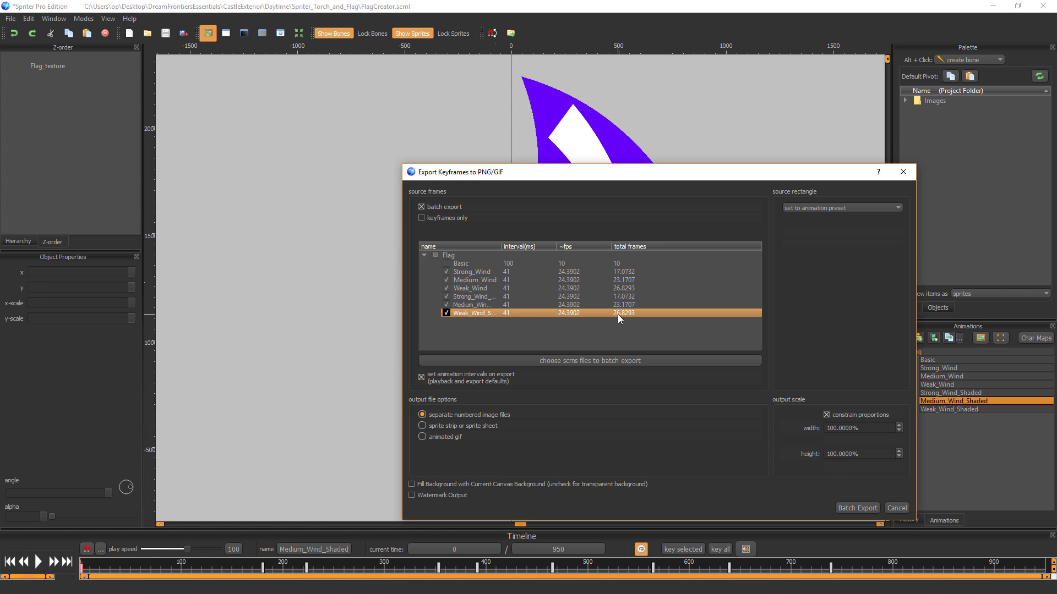
{"action": "left_click", "coordinate": [857, 507]}
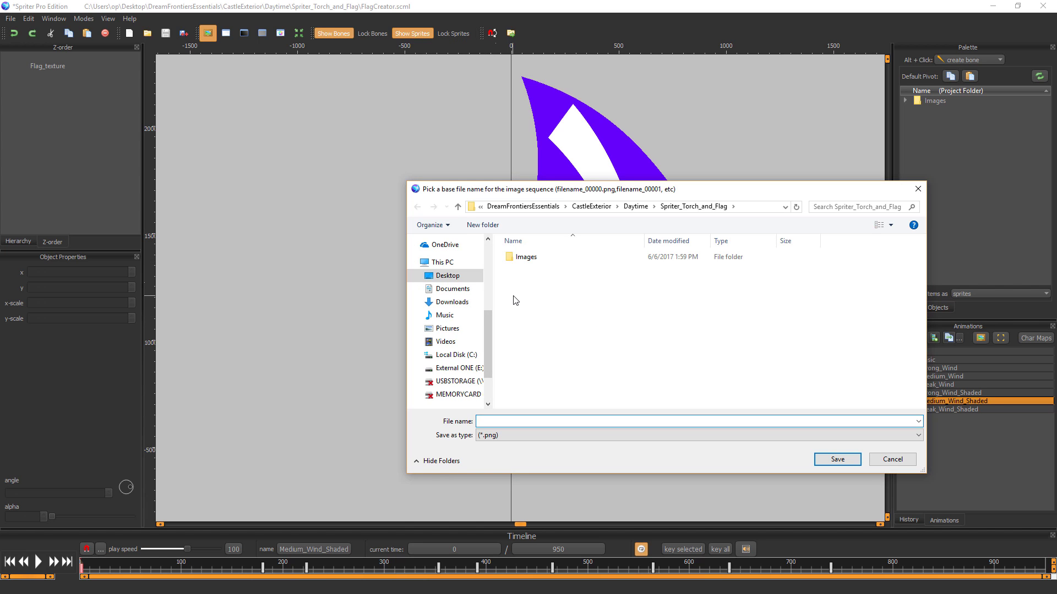
Step: Create and open a New folder, enter base name 'a', and save to start exporting
{"action": "right_click", "coordinate": [531, 298]}
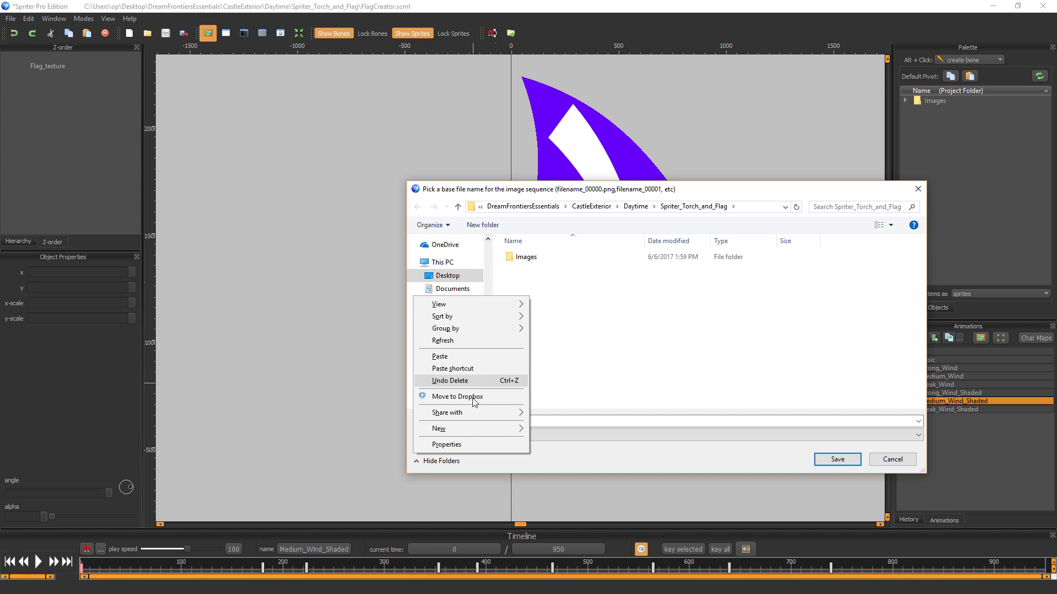
{"action": "mouse_move", "coordinate": [468, 428]}
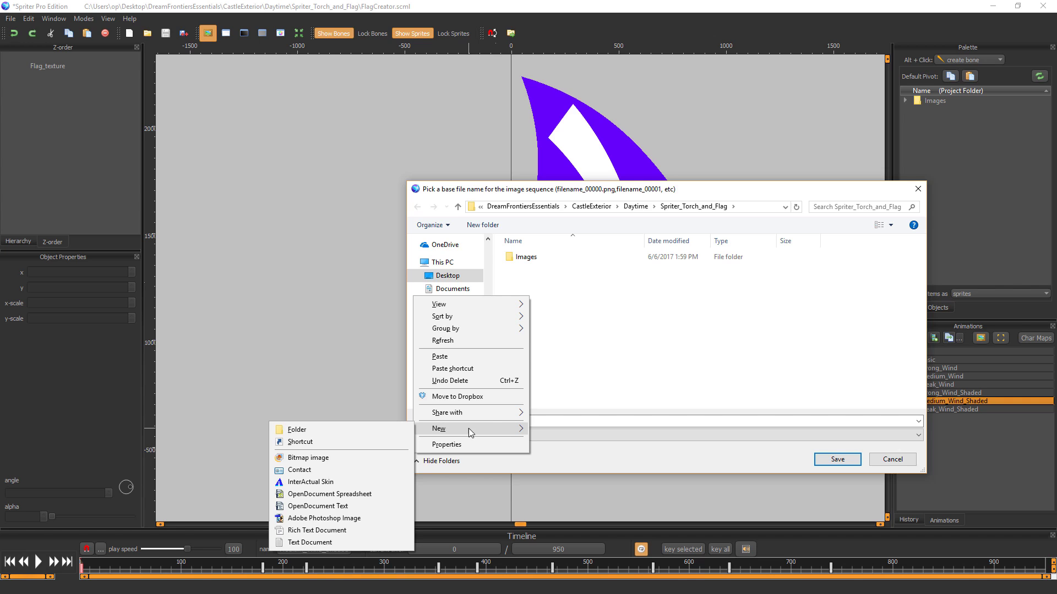
{"action": "left_click", "coordinate": [319, 431]}
{"action": "left_click", "coordinate": [564, 314]}
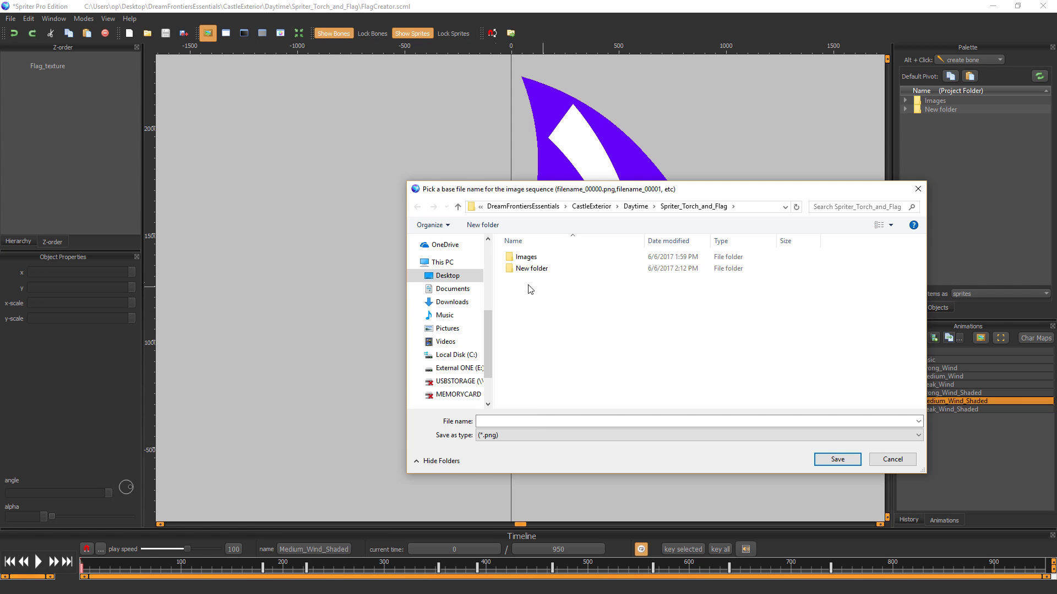
{"action": "double_click", "coordinate": [528, 271]}
{"action": "left_click", "coordinate": [518, 423]}
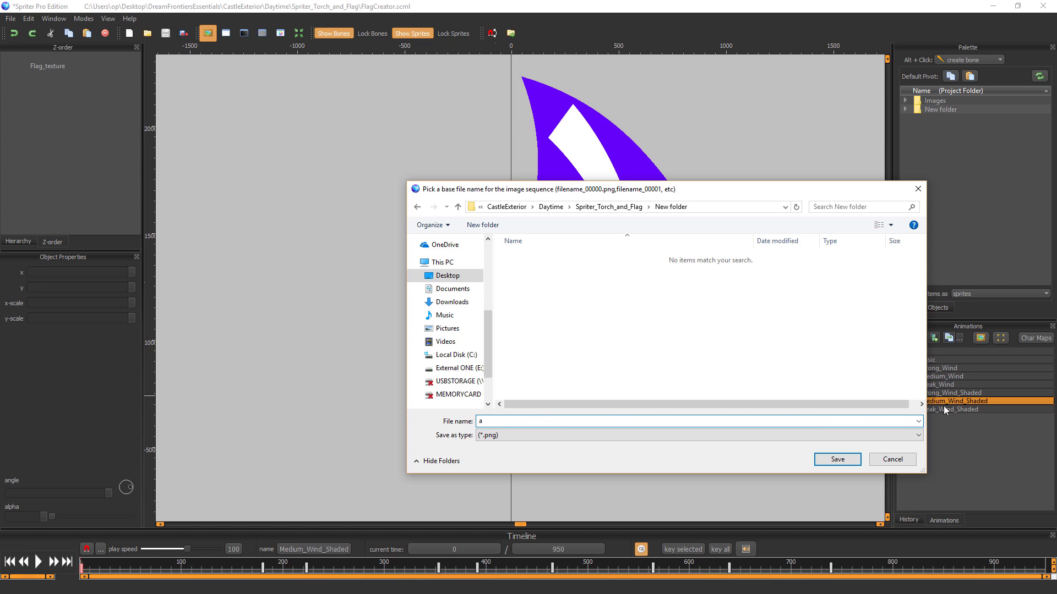
{"action": "left_click", "coordinate": [836, 459]}
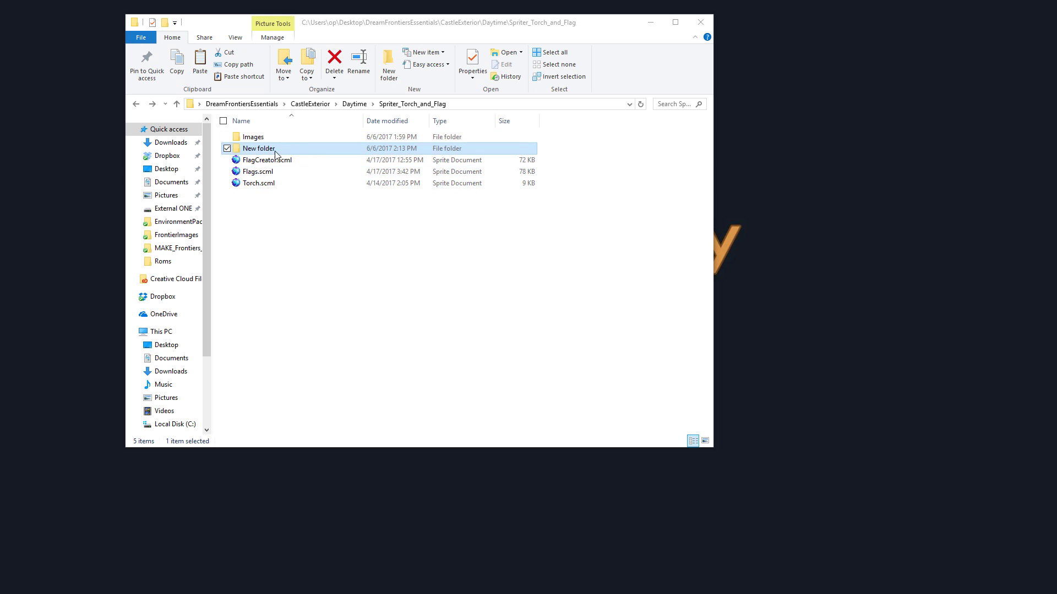
Step: Open New folder and select all 134 exported flag frames
{"action": "double_click", "coordinate": [245, 149]}
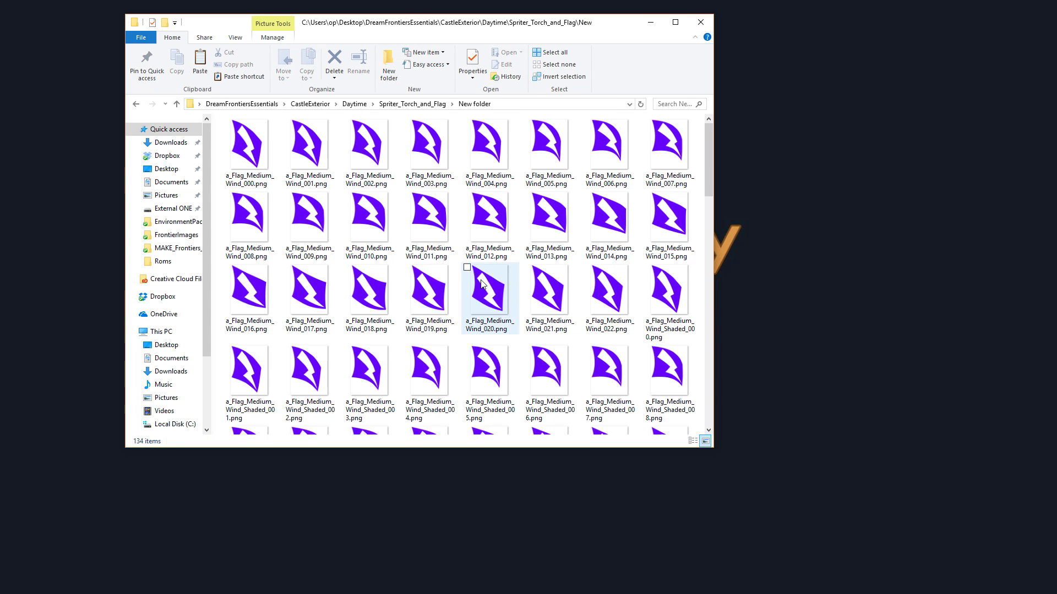
{"action": "scroll", "coordinate": [482, 282], "scroll_direction": "down", "scroll_amount": 5}
{"action": "scroll", "coordinate": [481, 284], "scroll_direction": "up", "scroll_amount": 5}
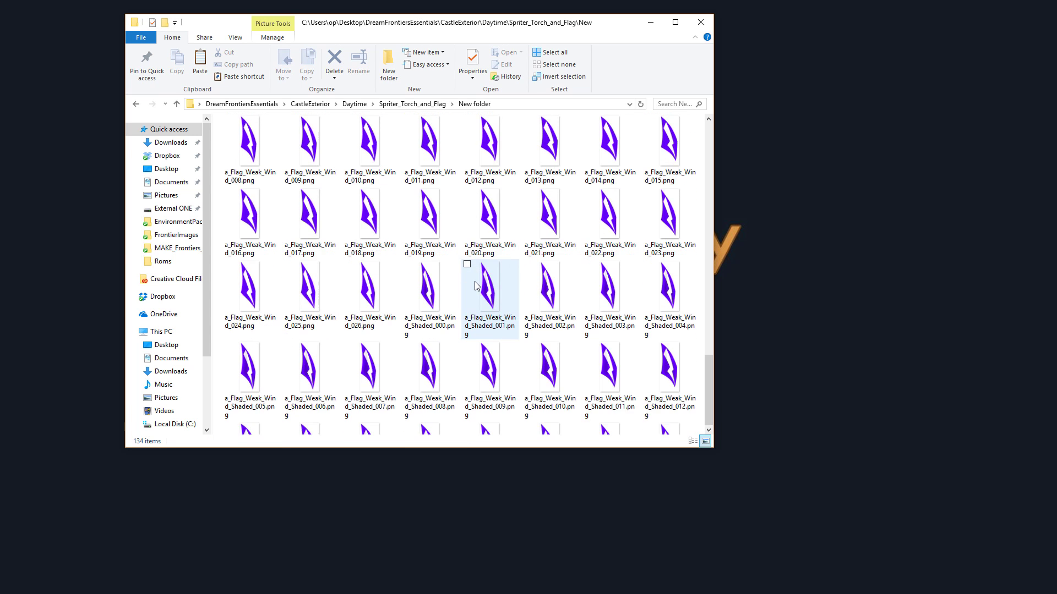
{"action": "scroll", "coordinate": [428, 248], "scroll_direction": "up", "scroll_amount": 3}
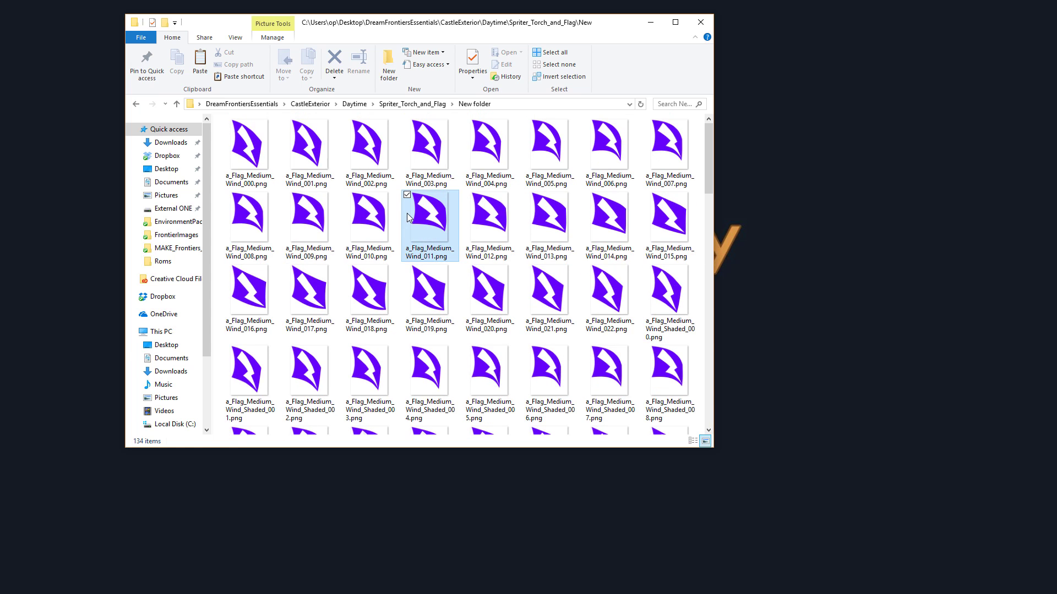
{"action": "key", "text": "ctrl+a"}
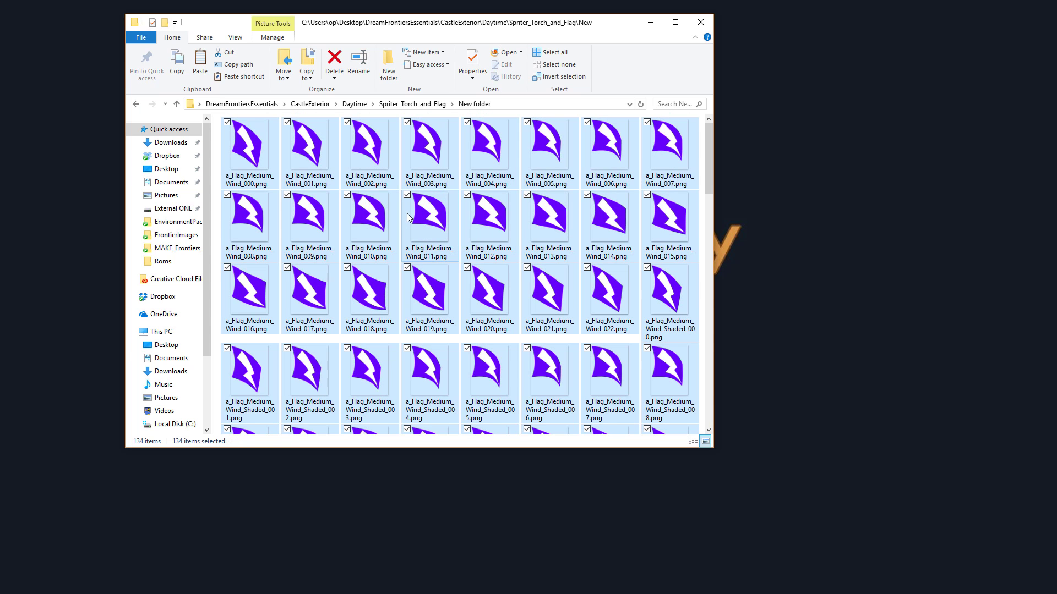
Step: Navigate to Spriter_Torch_and_Flag's Images > FlagImages folder
{"action": "left_click", "coordinate": [139, 108]}
{"action": "double_click", "coordinate": [265, 136]}
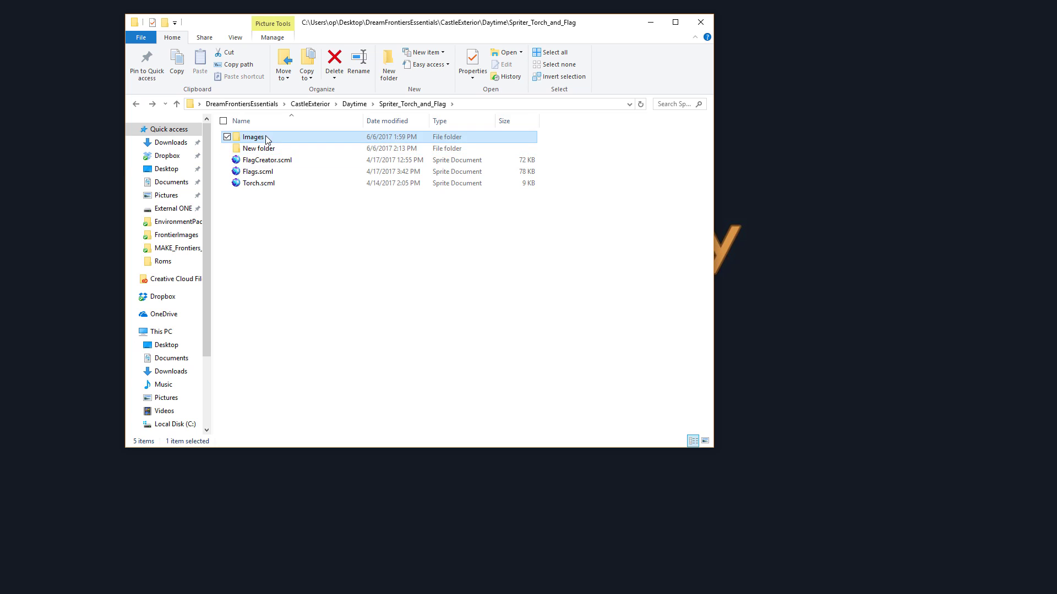
{"action": "double_click", "coordinate": [227, 156]}
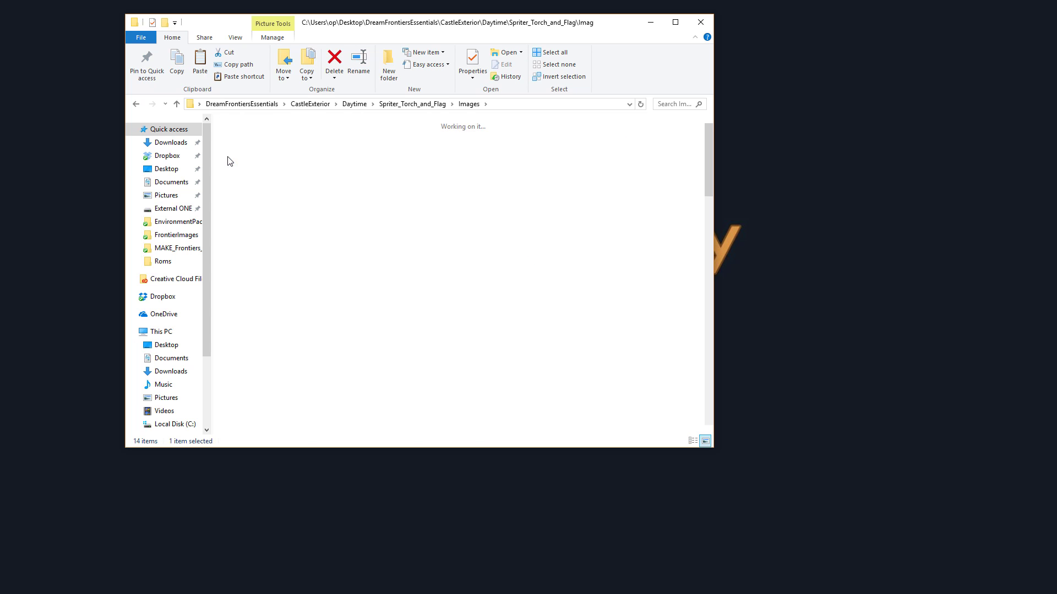
{"action": "scroll", "coordinate": [488, 231], "scroll_direction": "down", "scroll_amount": 10}
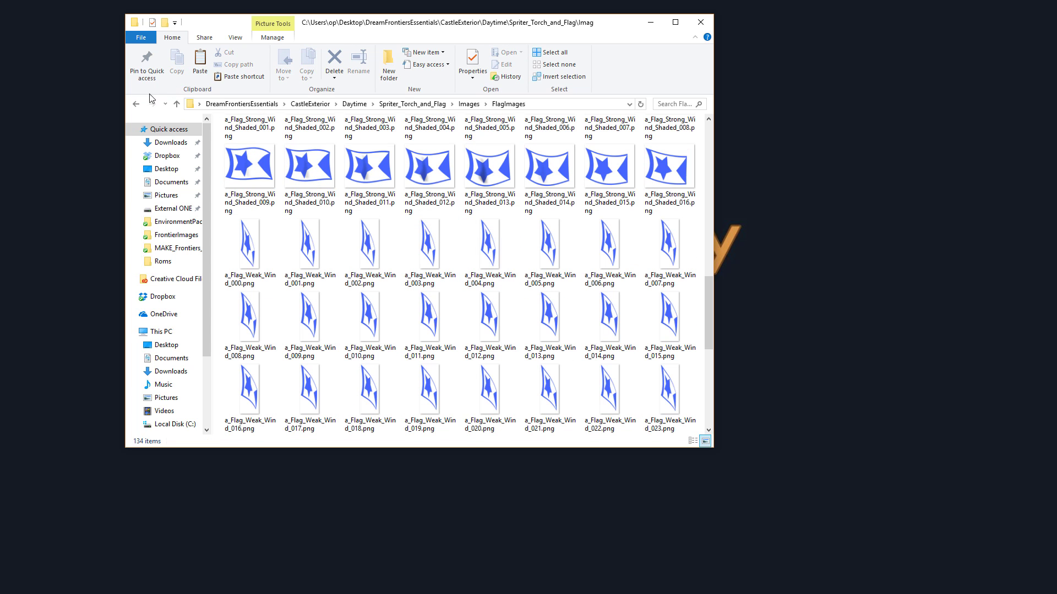
{"action": "left_click", "coordinate": [136, 106]}
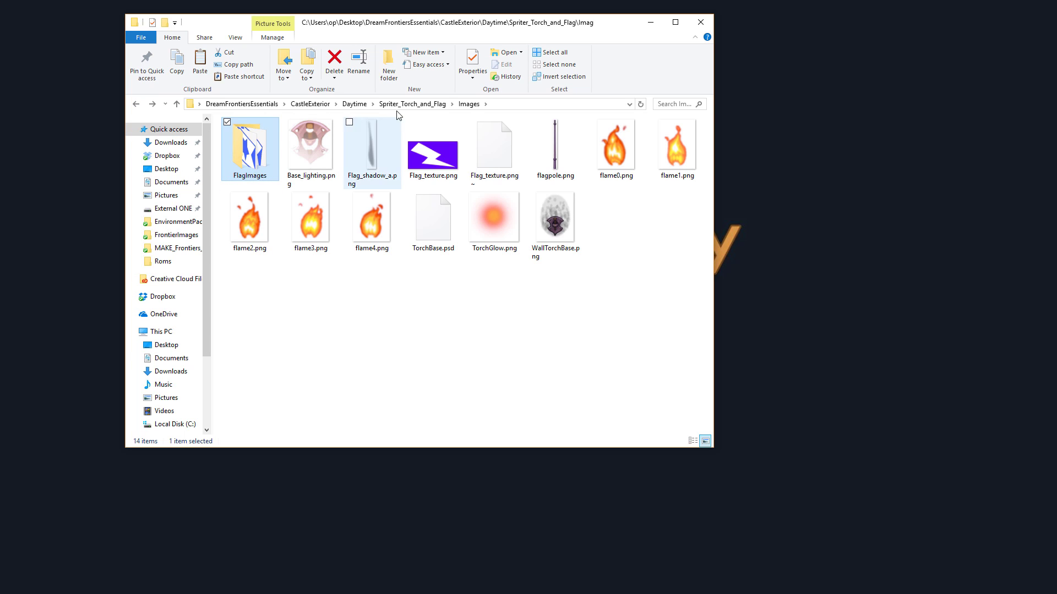
{"action": "double_click", "coordinate": [260, 163]}
Step: Paste the frames into FlagImages, replacing the old files, then go back up to Spriter_Torch_and_Flag
{"action": "left_click", "coordinate": [419, 261]}
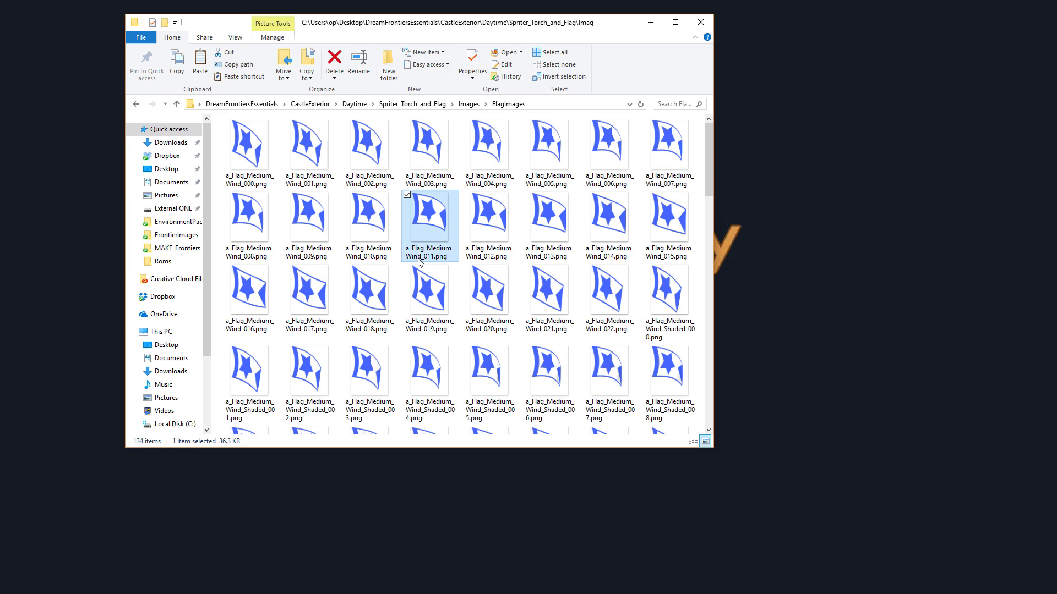
{"action": "key", "text": "ctrl+v"}
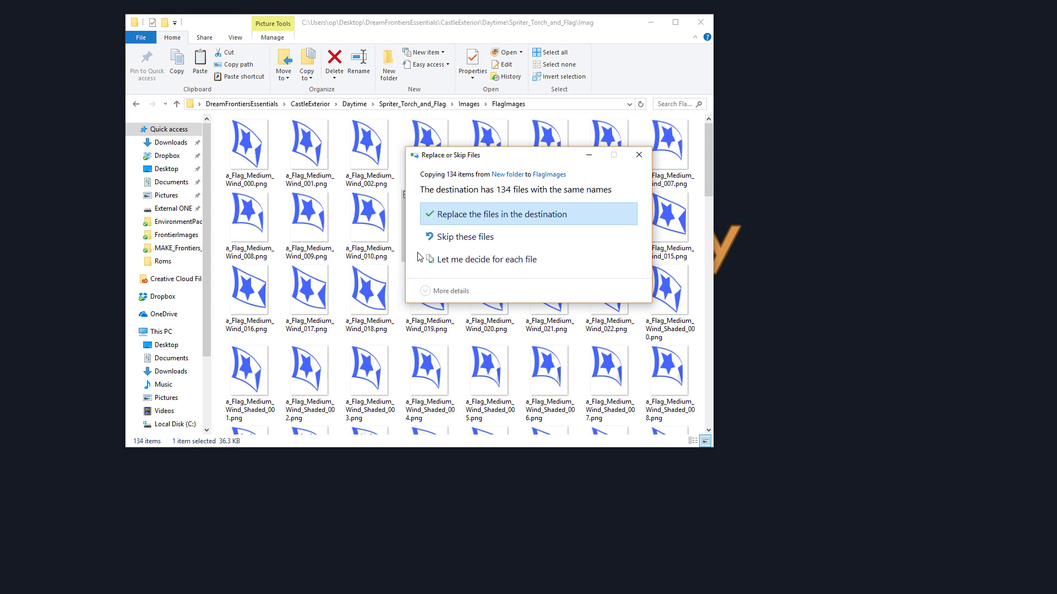
{"action": "left_click", "coordinate": [468, 213]}
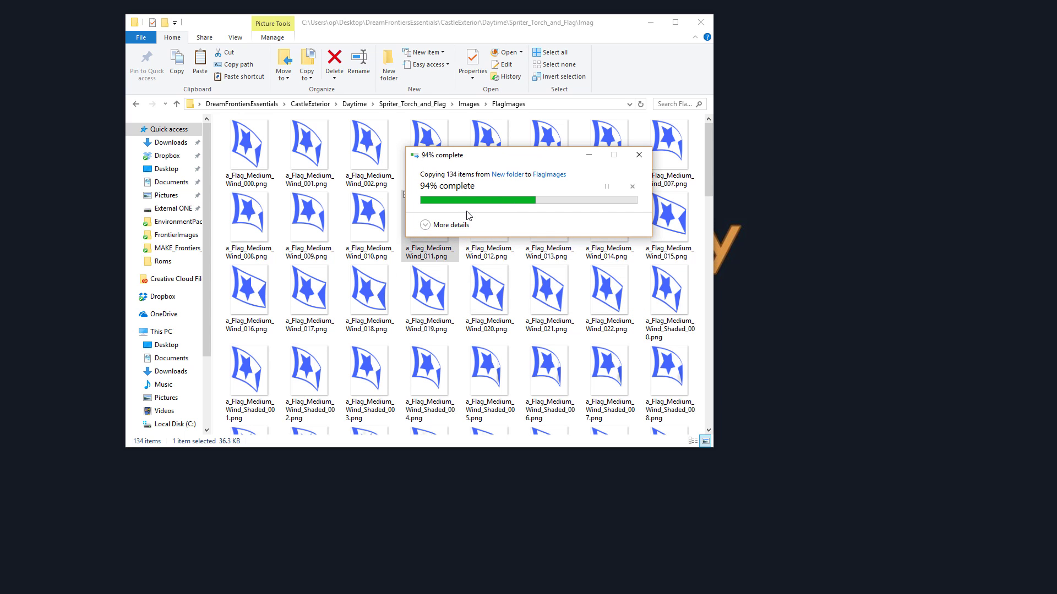
{"action": "scroll", "coordinate": [461, 290], "scroll_direction": "down", "scroll_amount": 10}
{"action": "scroll", "coordinate": [463, 292], "scroll_direction": "down", "scroll_amount": 5}
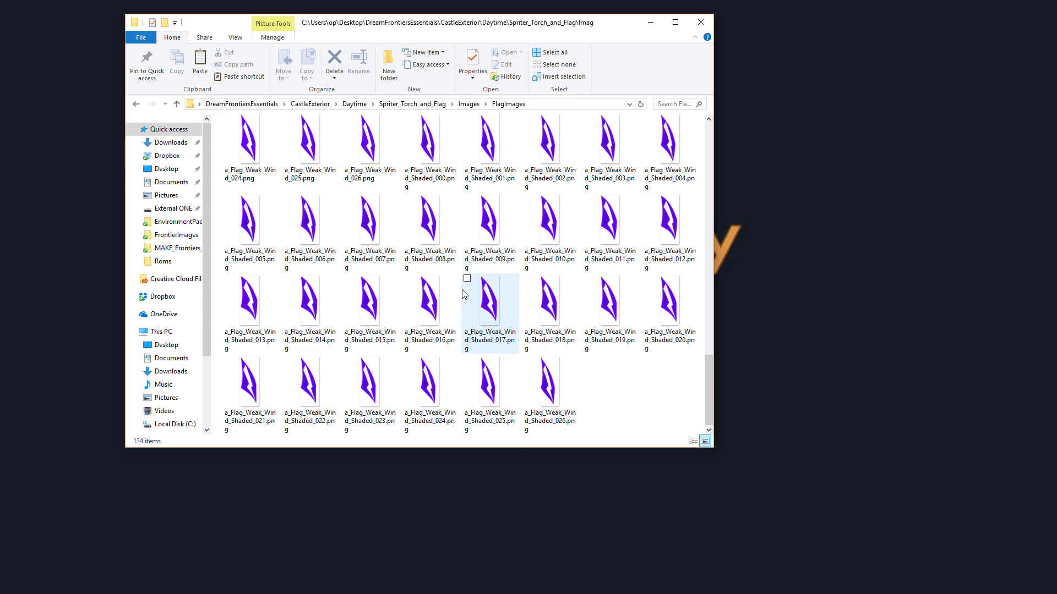
{"action": "scroll", "coordinate": [462, 290], "scroll_direction": "up", "scroll_amount": 15}
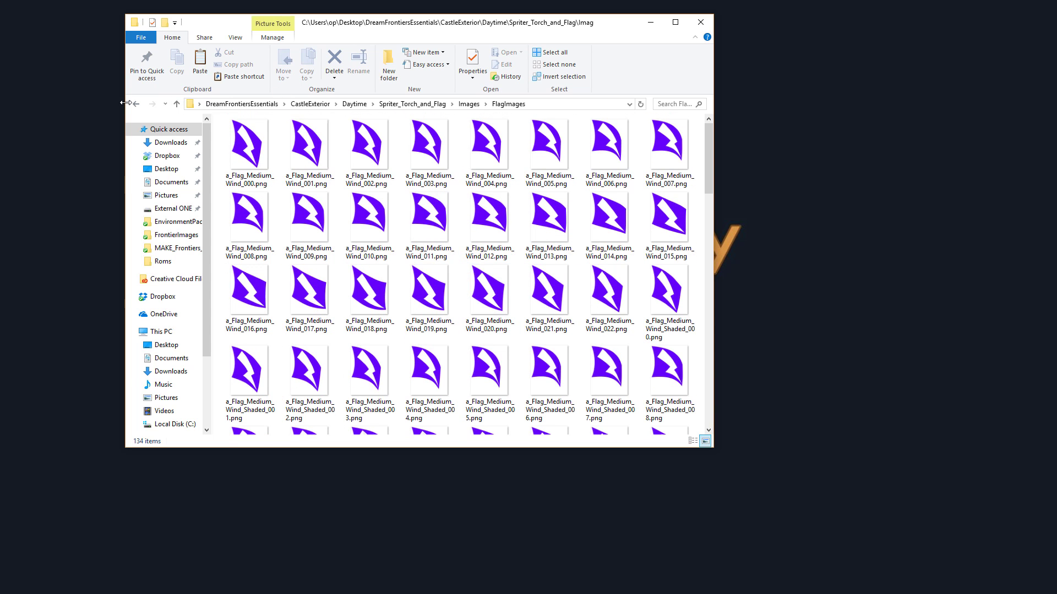
{"action": "left_click", "coordinate": [136, 106]}
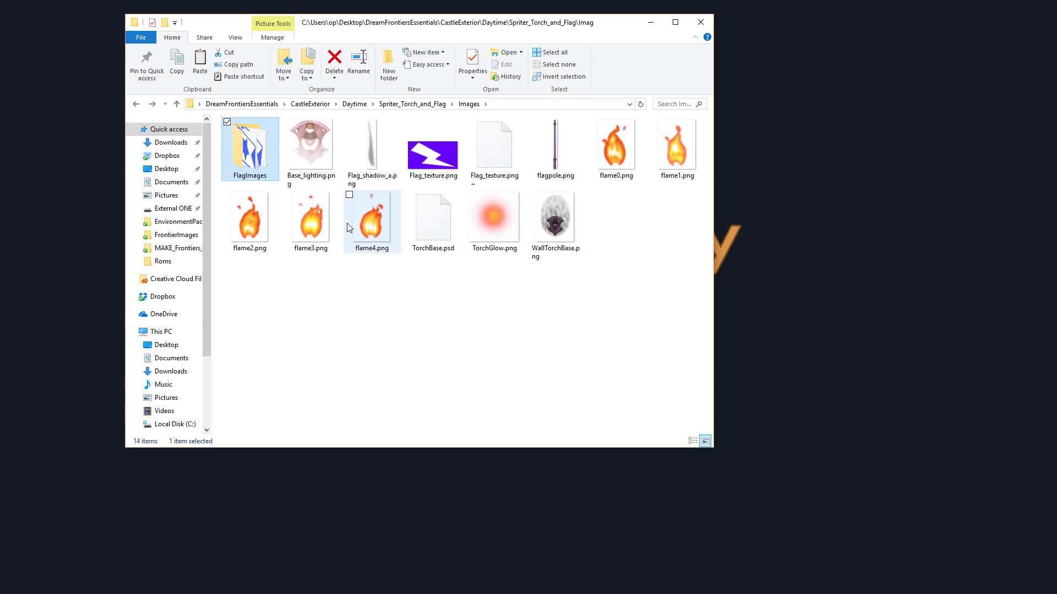
{"action": "key", "text": "BackSpace"}
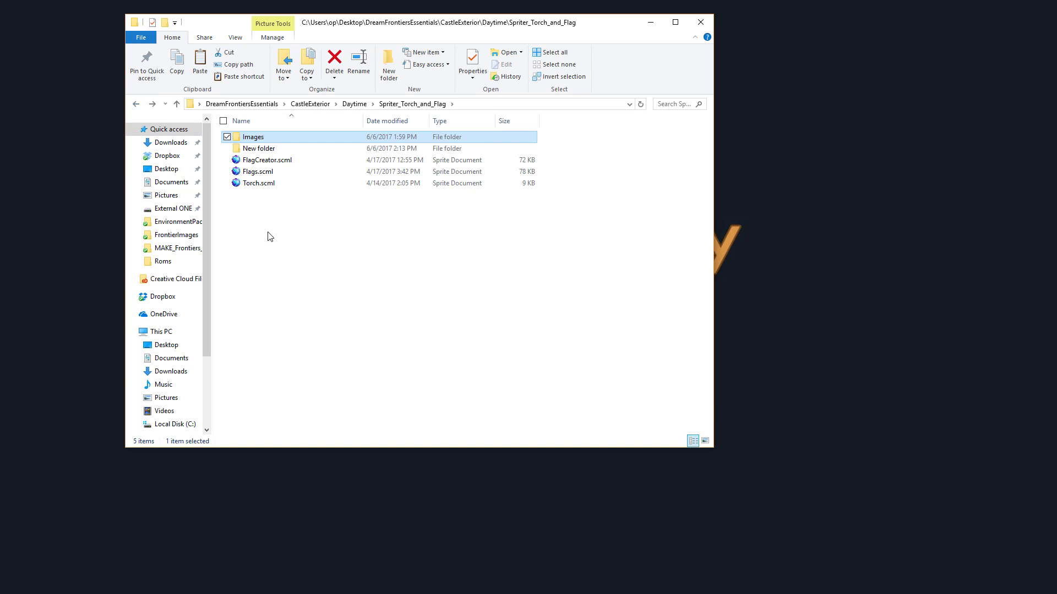
Step: Open Flags.scml, fit the flagpole in view, and play Weak_Wind
{"action": "left_click", "coordinate": [255, 176]}
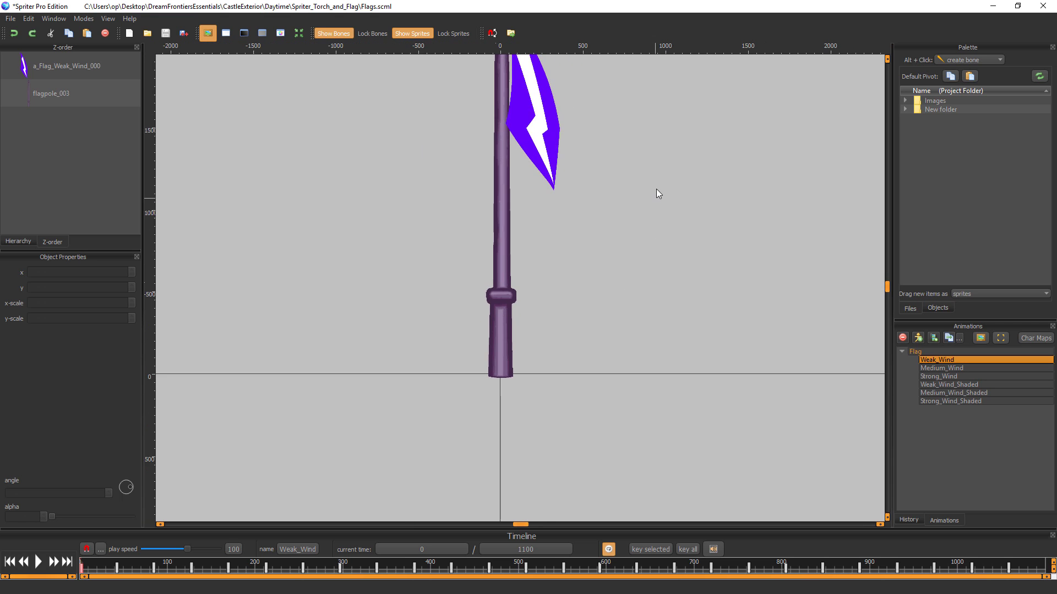
{"action": "scroll", "coordinate": [656, 189], "scroll_direction": "down", "scroll_amount": 1}
{"action": "left_click_drag", "start_coordinate": [657, 189], "coordinate": [702, 296]}
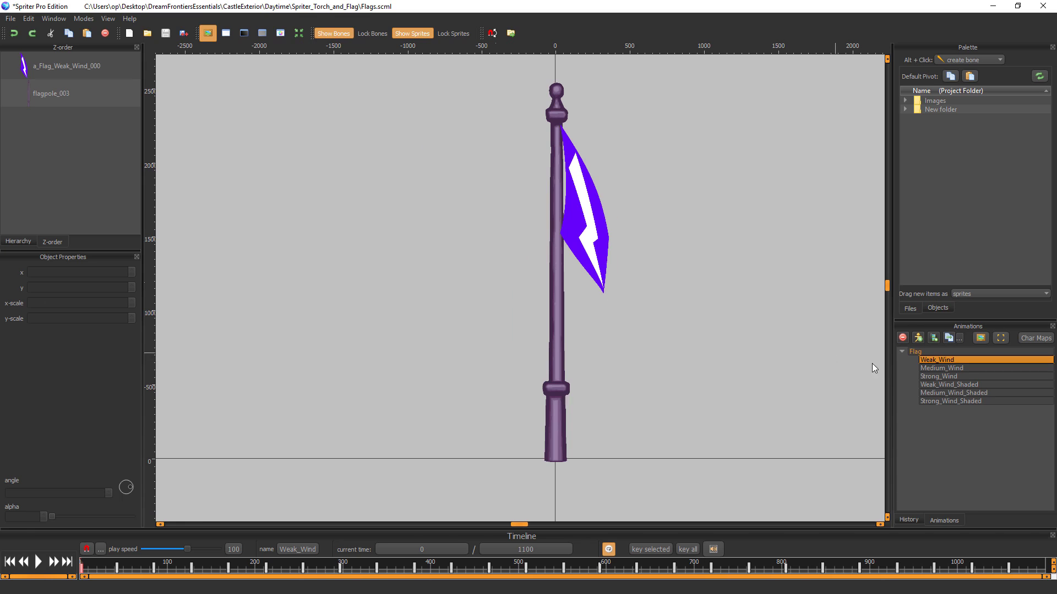
{"action": "left_click", "coordinate": [40, 563]}
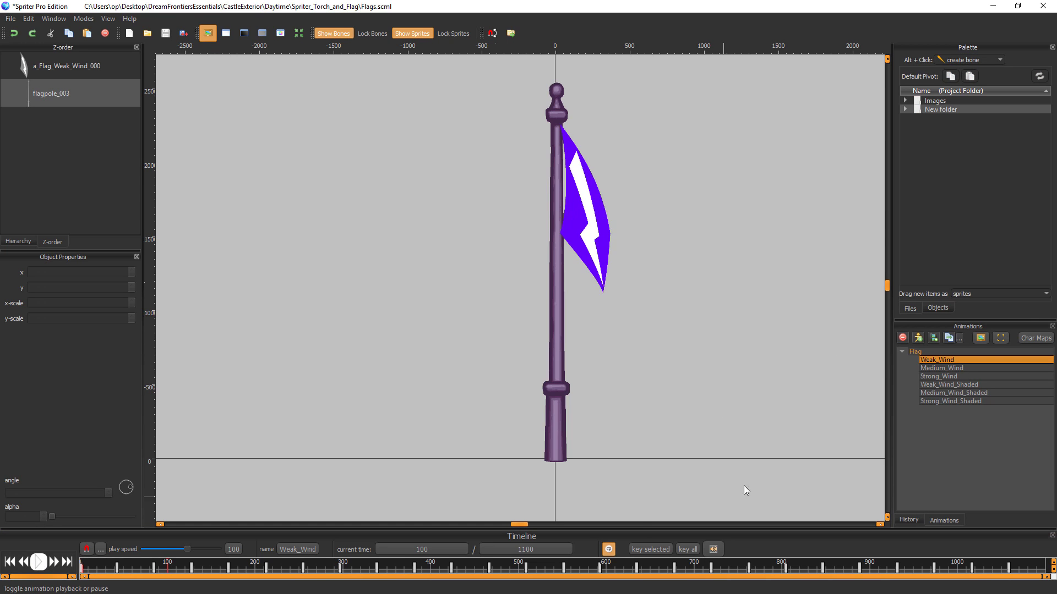
Step: Preview Medium_Wind, Strong_Wind, Weak_Wind_Shaded, Medium_Wind_Shaded and Strong_Wind_Shaded in turn
{"action": "left_click", "coordinate": [950, 366]}
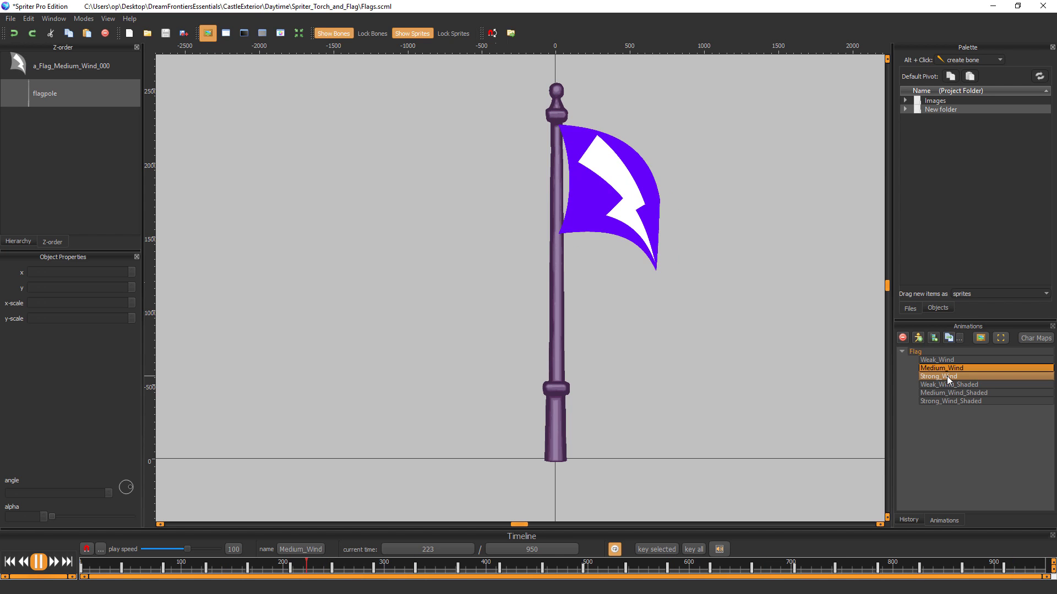
{"action": "left_click", "coordinate": [947, 377]}
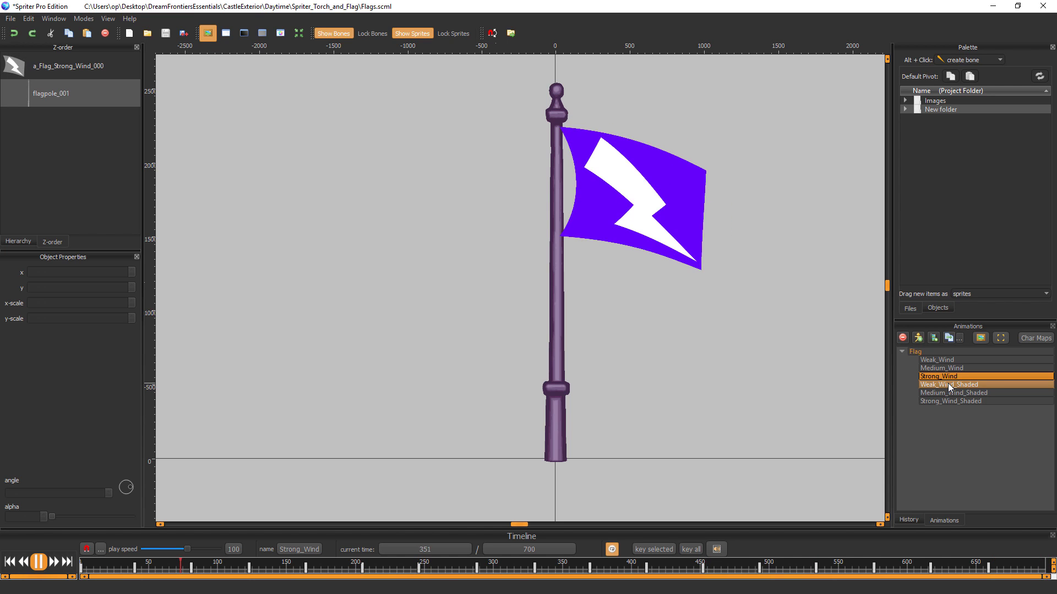
{"action": "left_click", "coordinate": [948, 383]}
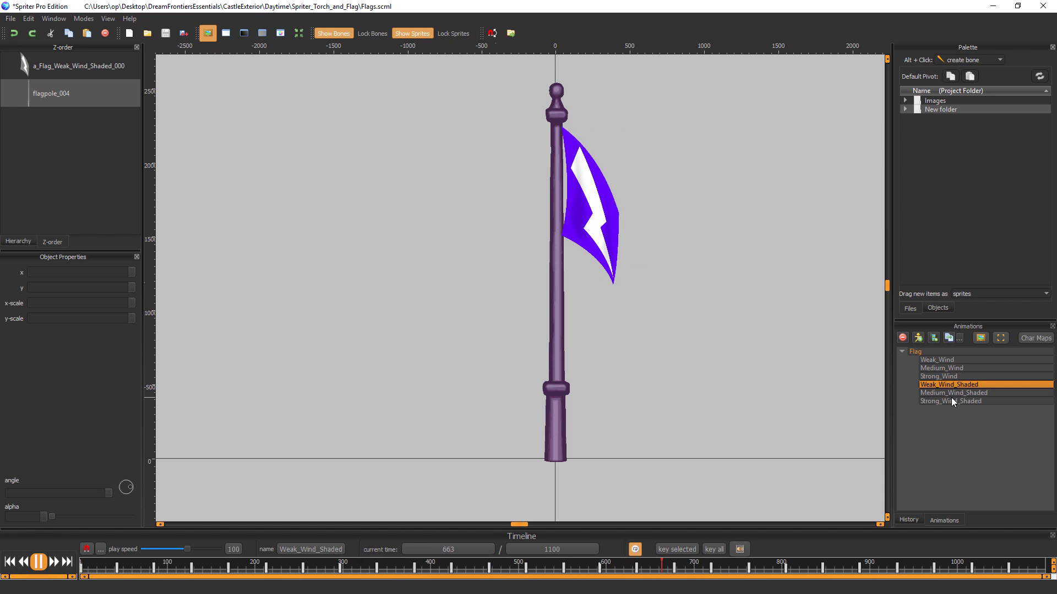
{"action": "left_click", "coordinate": [952, 394]}
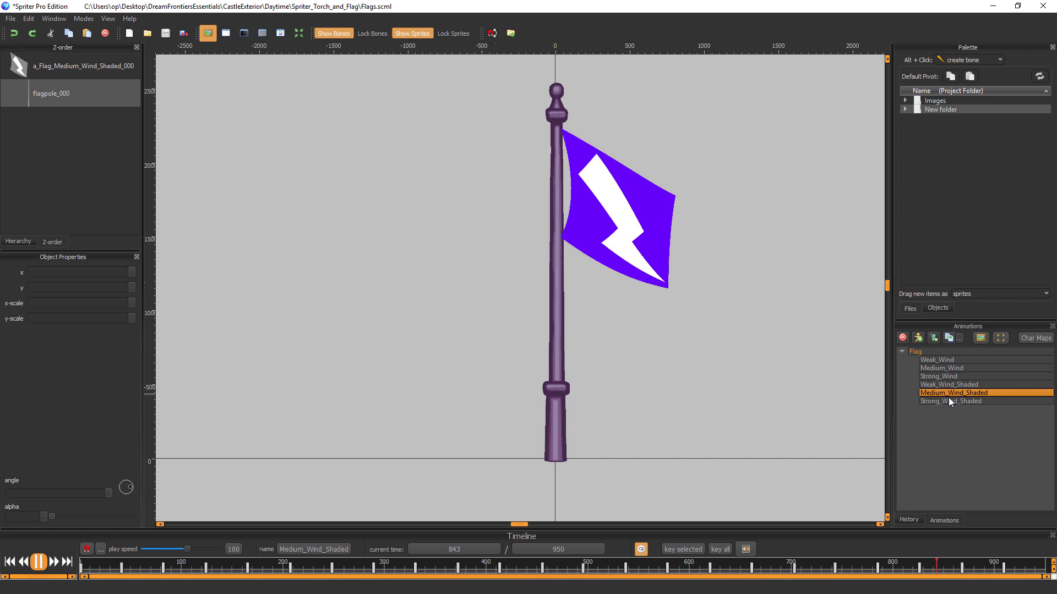
{"action": "left_click", "coordinate": [948, 400]}
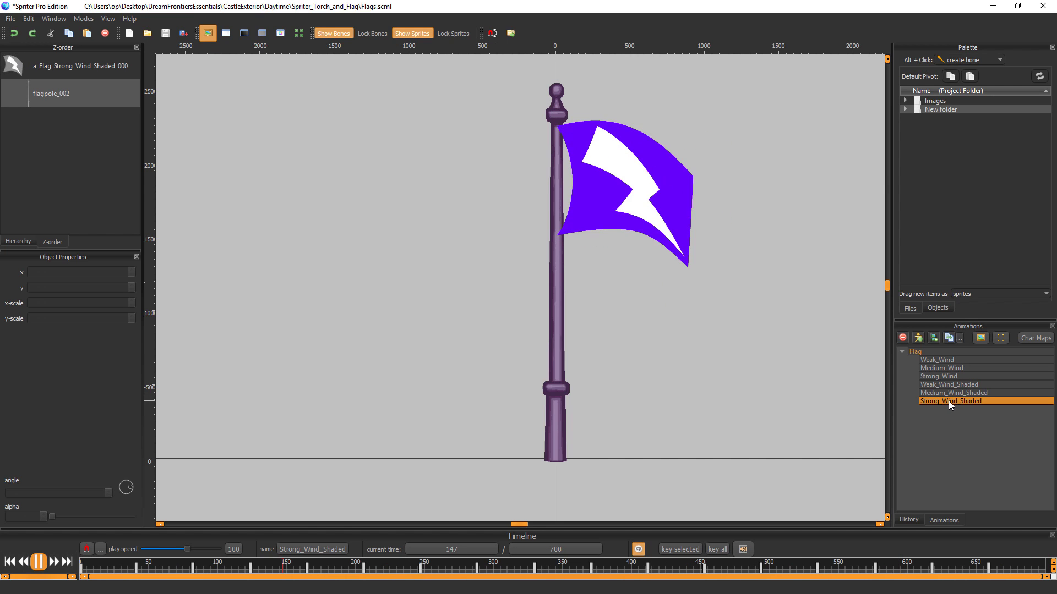